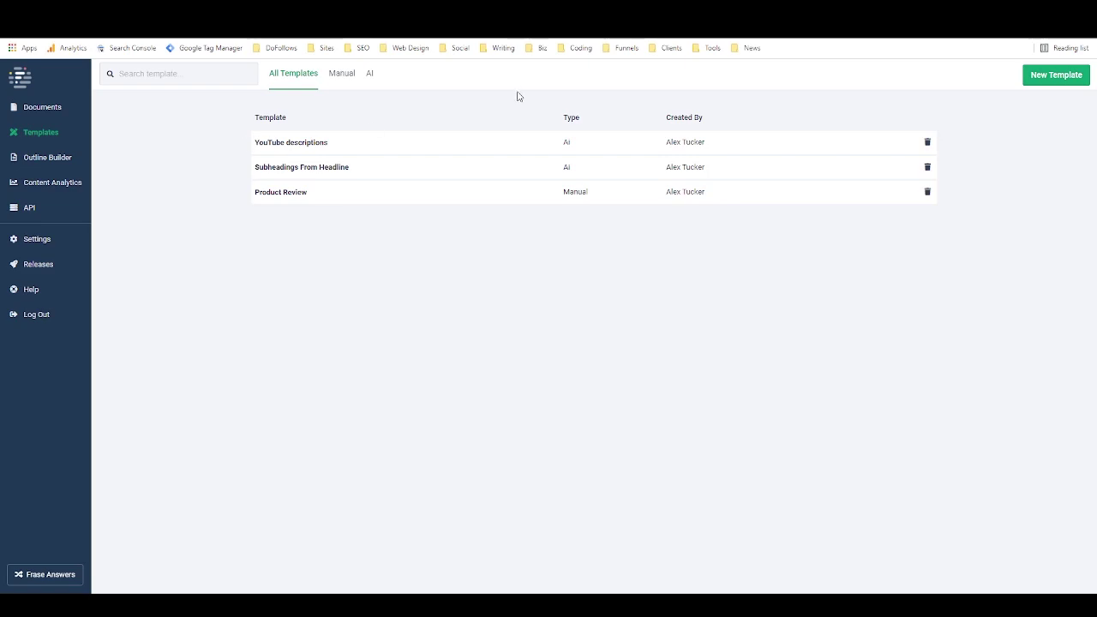
Look through the manual and AI templates separately, and return to the list of all templates
click(342, 73)
click(369, 76)
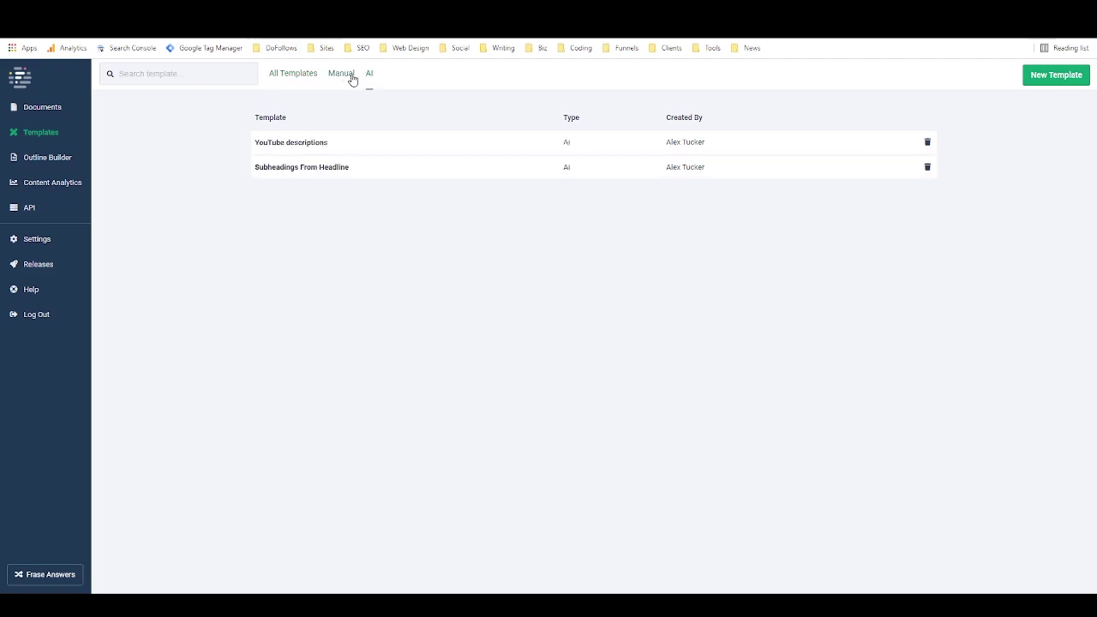
click(341, 77)
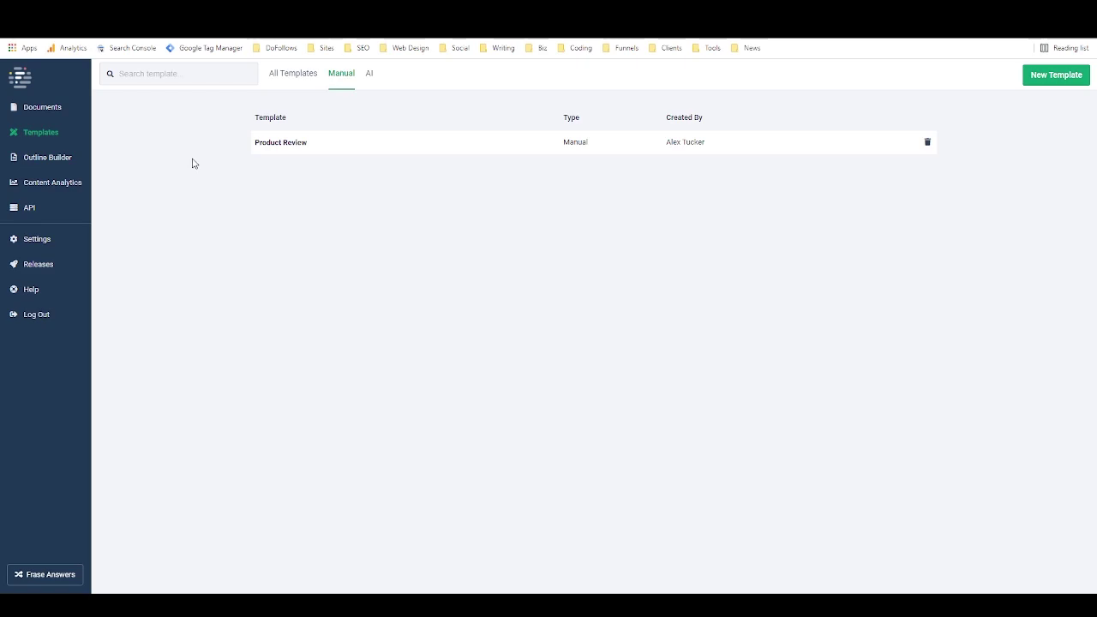
click(369, 73)
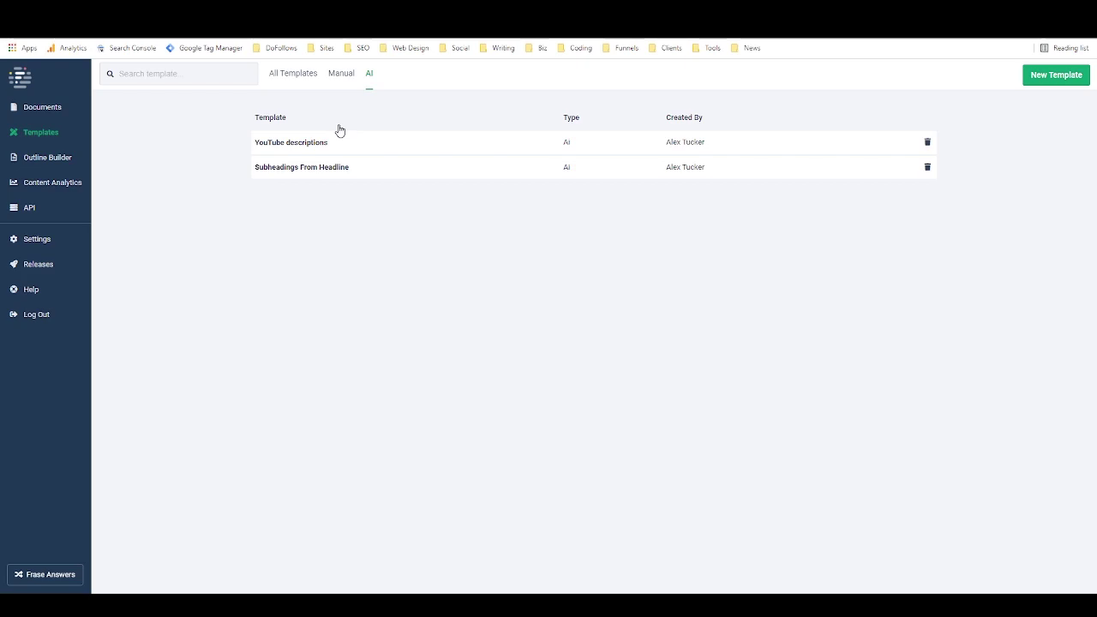
click(295, 77)
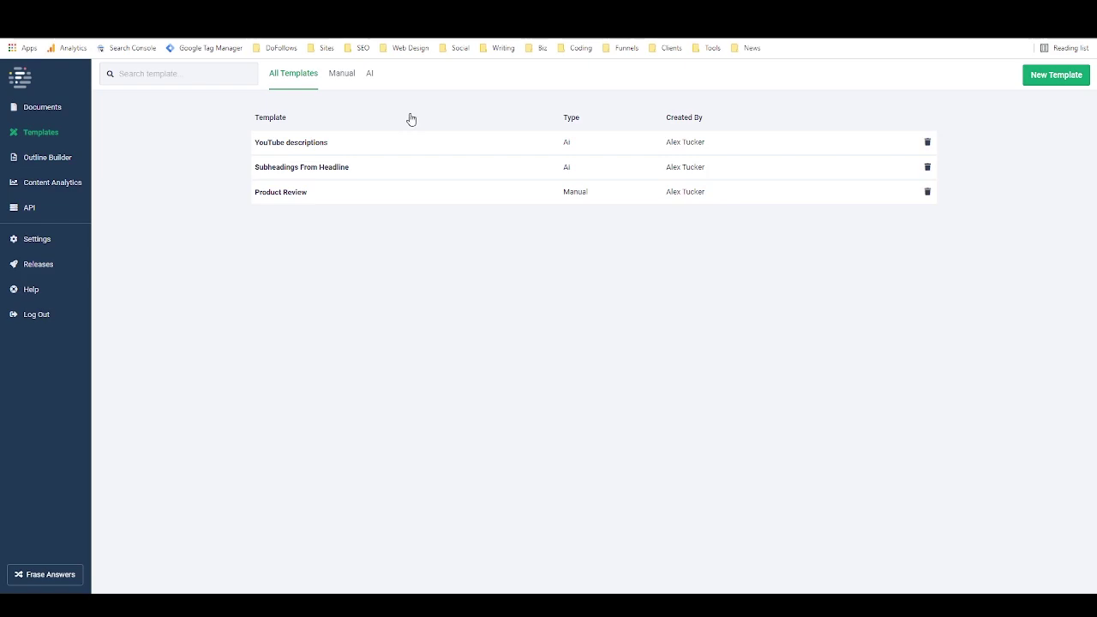
Create a new AI template titled "Organic Facebook Post"
click(1043, 79)
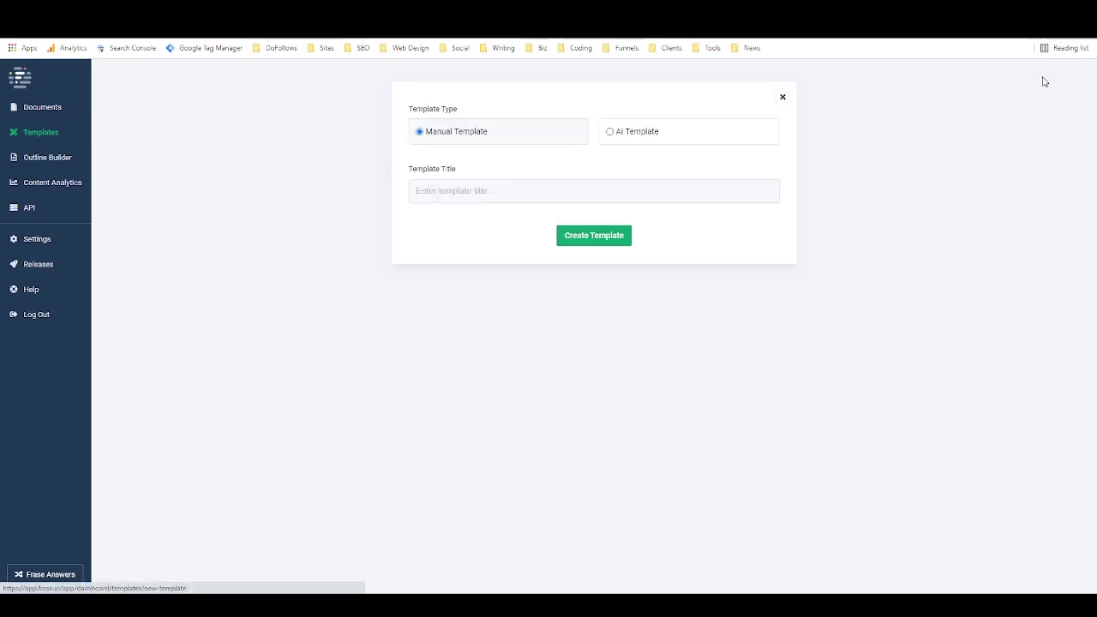
click(616, 135)
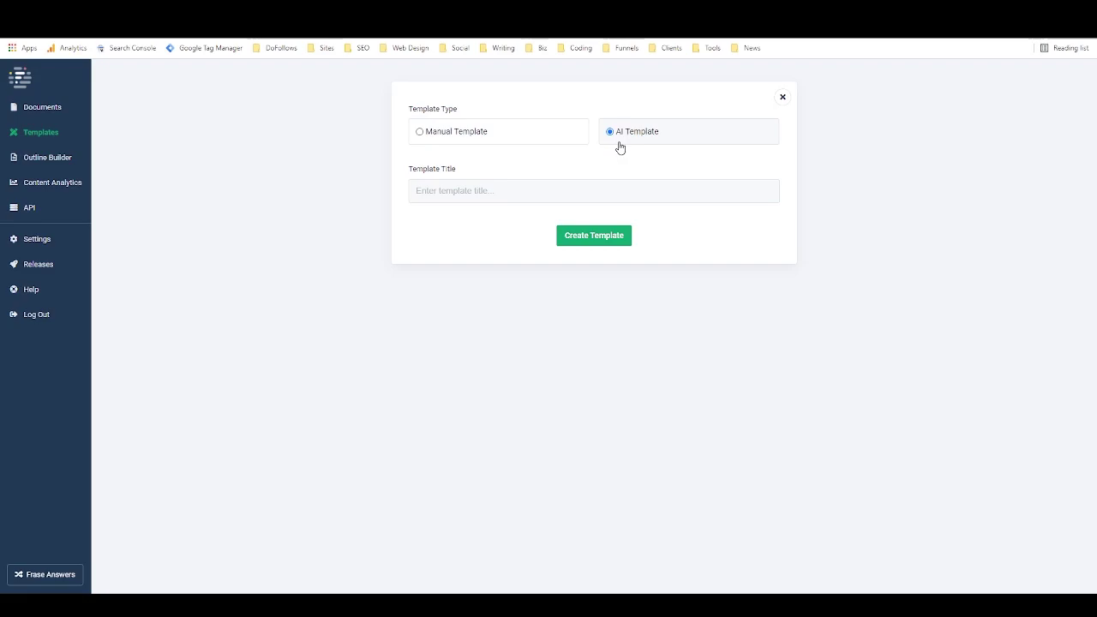
key(alt+Tab)
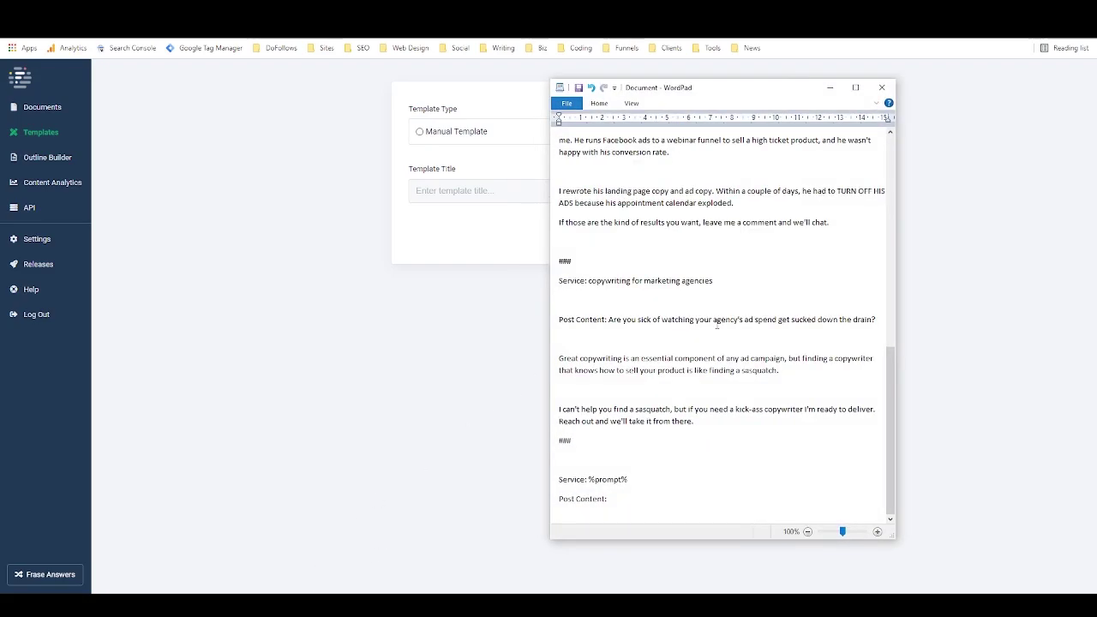
scroll(716, 324, up, 10)
key(alt+Tab)
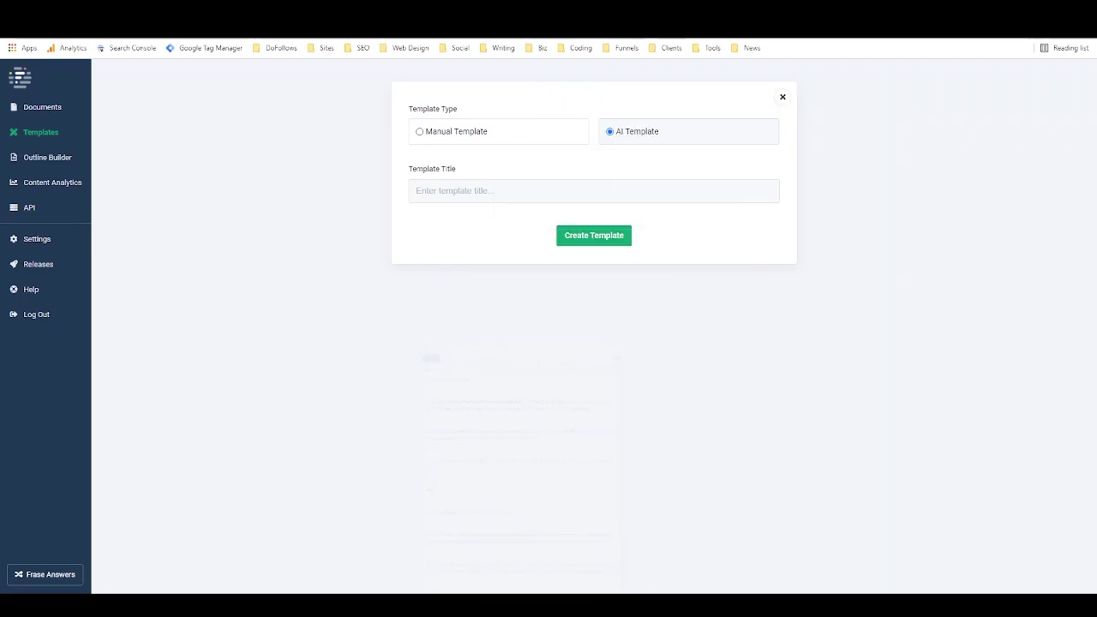
click(449, 194)
text(Organic Facebook Post)
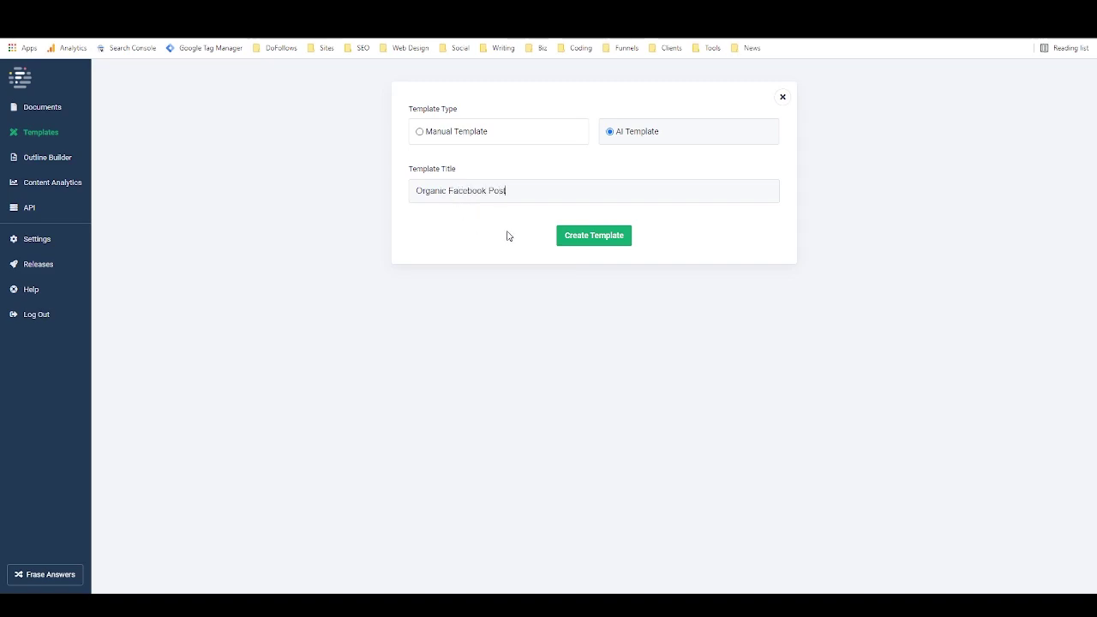
click(576, 241)
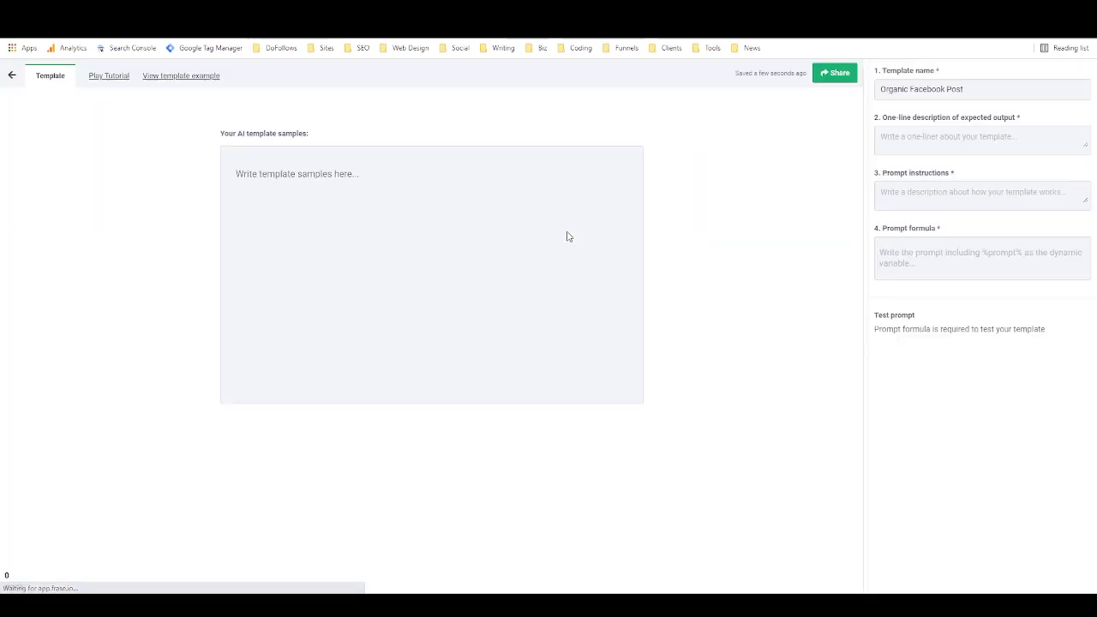
Copy all the sample post text from the WordPad document into the template samples area
key(alt+Tab)
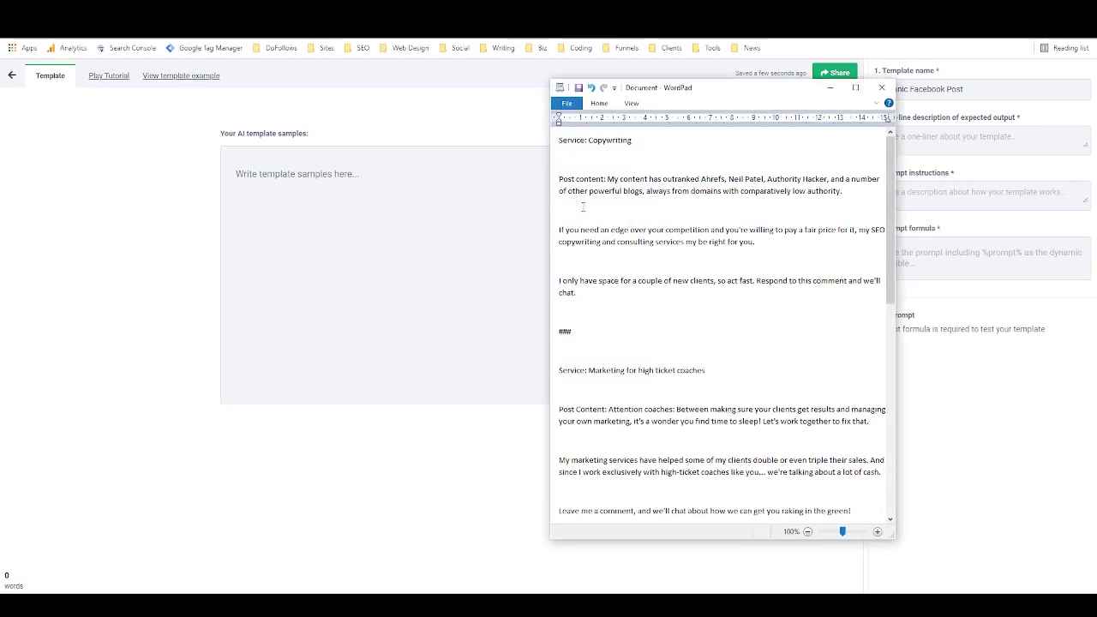
key(ctrl+a)
key(ctrl+c)
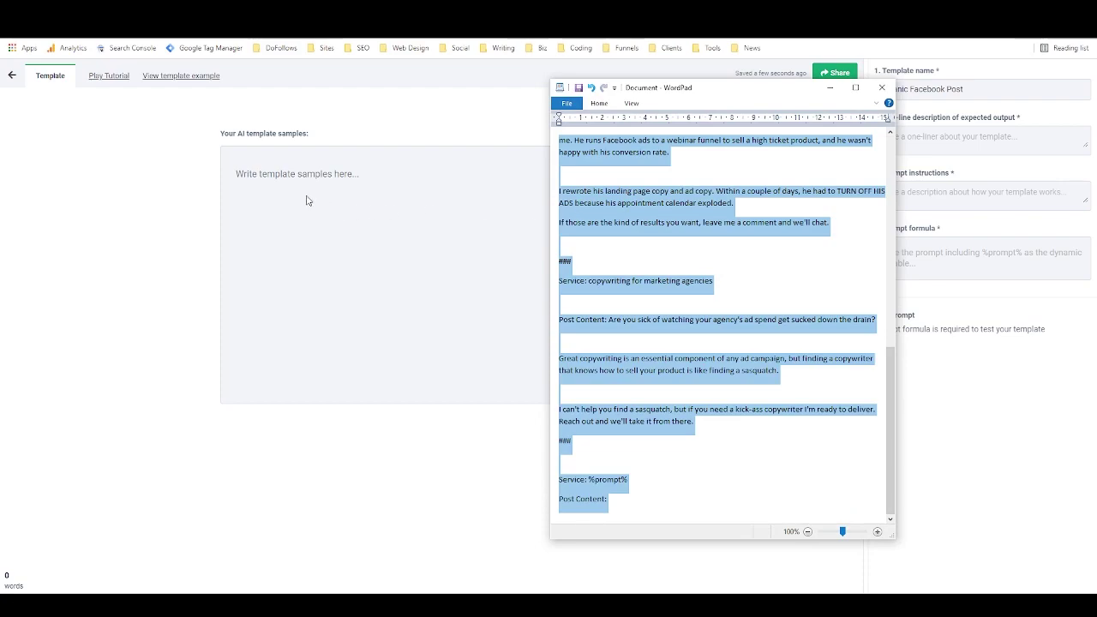
key(alt+Tab)
click(283, 183)
key(ctrl+v)
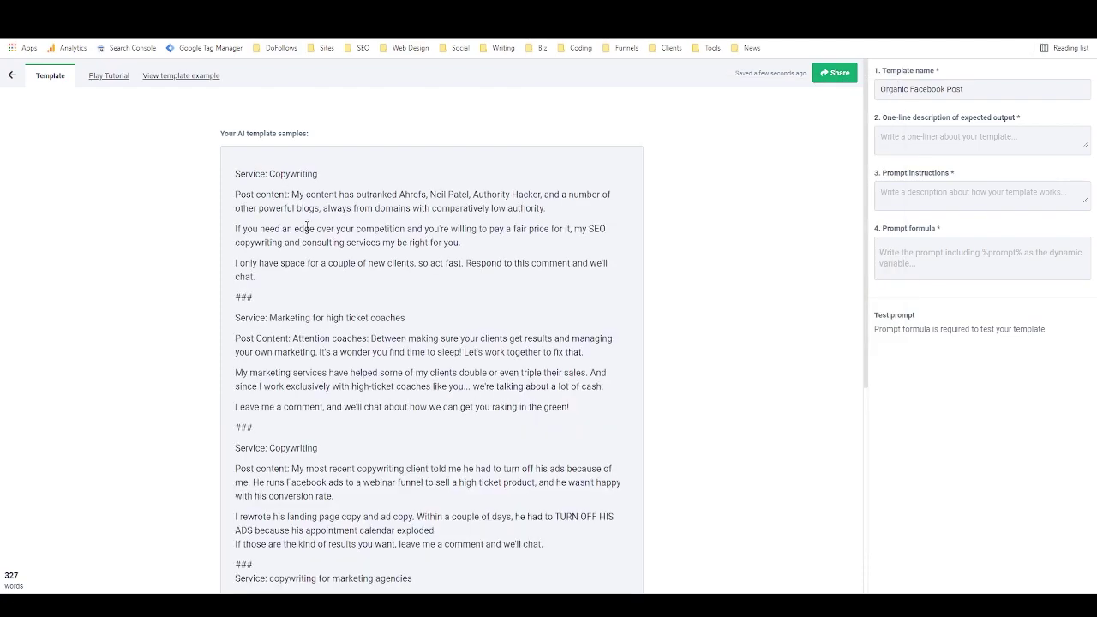
Review the pasted samples, examining each service line, its post content and the ### separators between them
scroll(246, 192, down, 1)
scroll(244, 190, up, 1)
triple_click(250, 173)
click(281, 174)
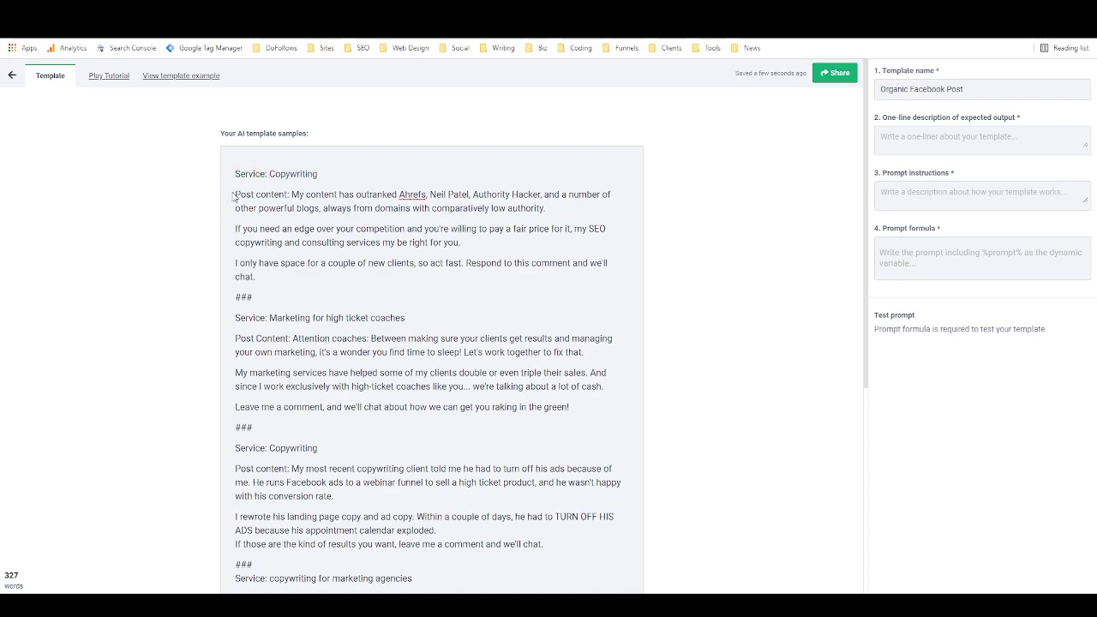
drag(233, 195, 330, 276)
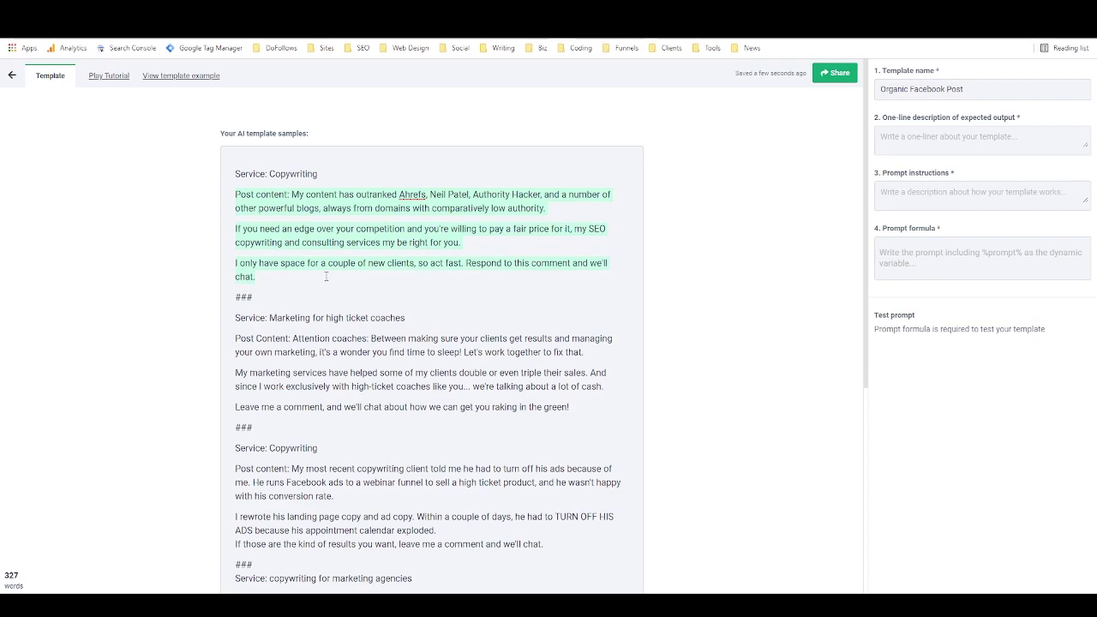
click(286, 276)
scroll(286, 276, down, 2)
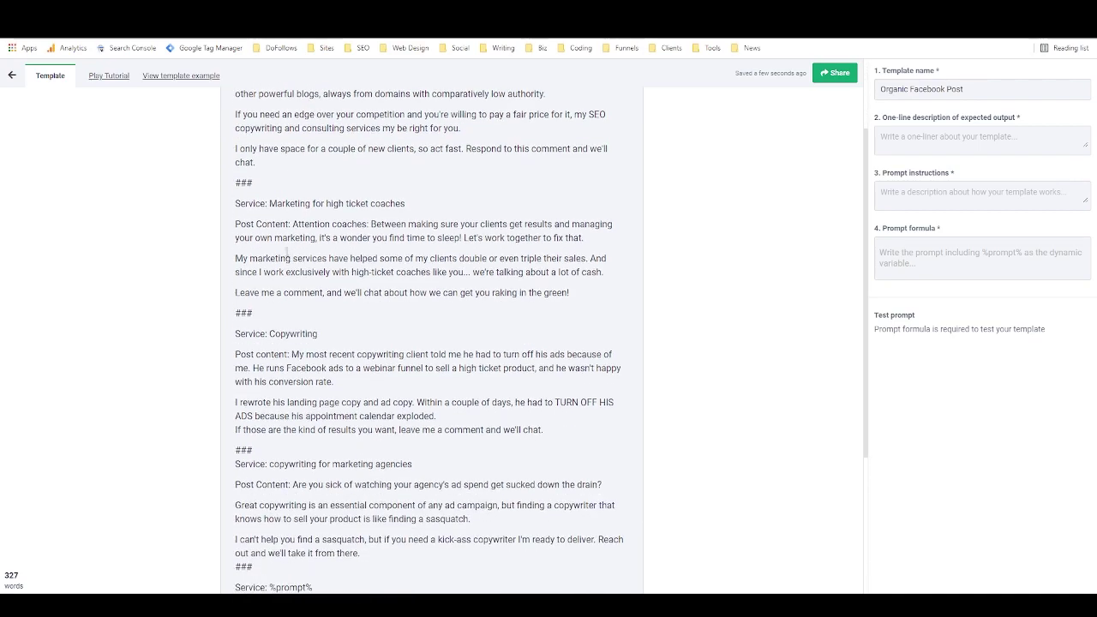
click(295, 203)
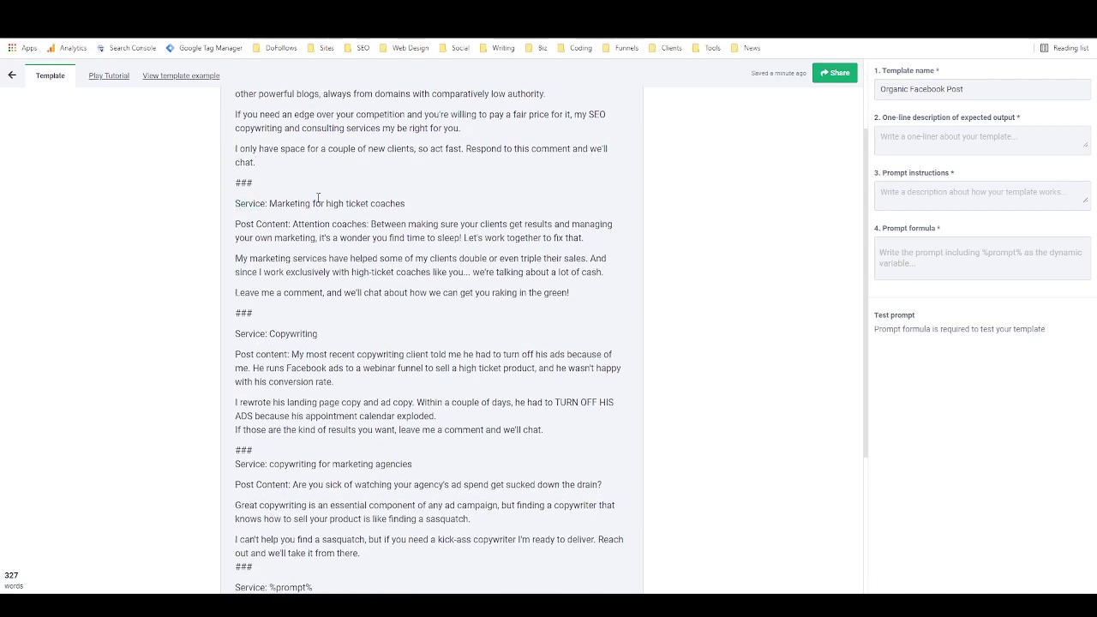
drag(236, 223, 575, 289)
click(543, 292)
scroll(542, 293, down, 1)
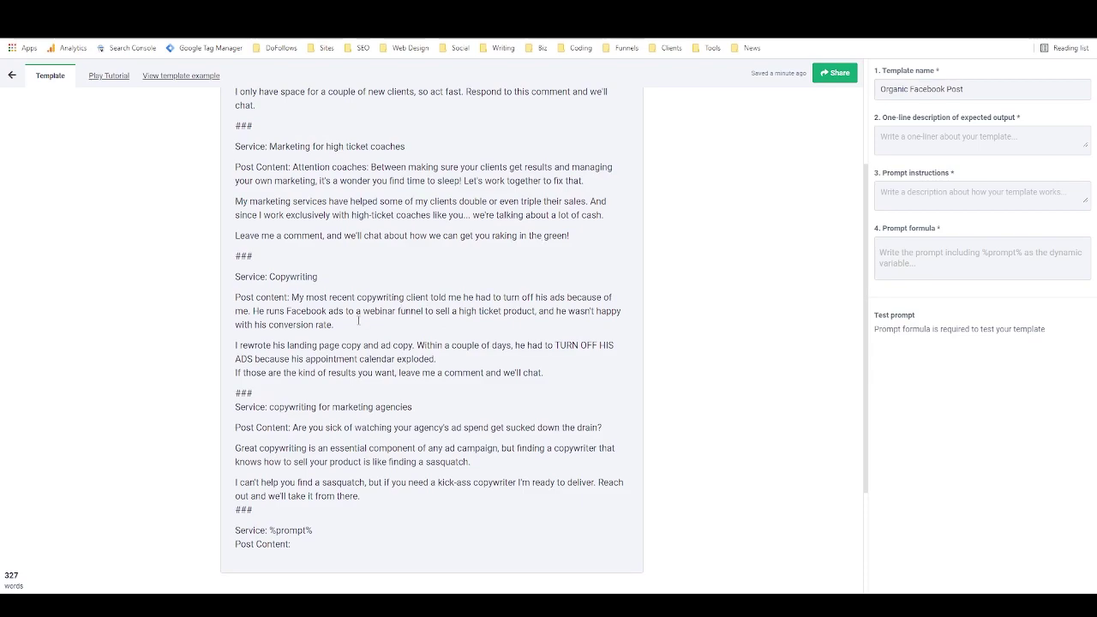
drag(236, 276, 317, 276)
click(314, 322)
scroll(302, 306, down, 1)
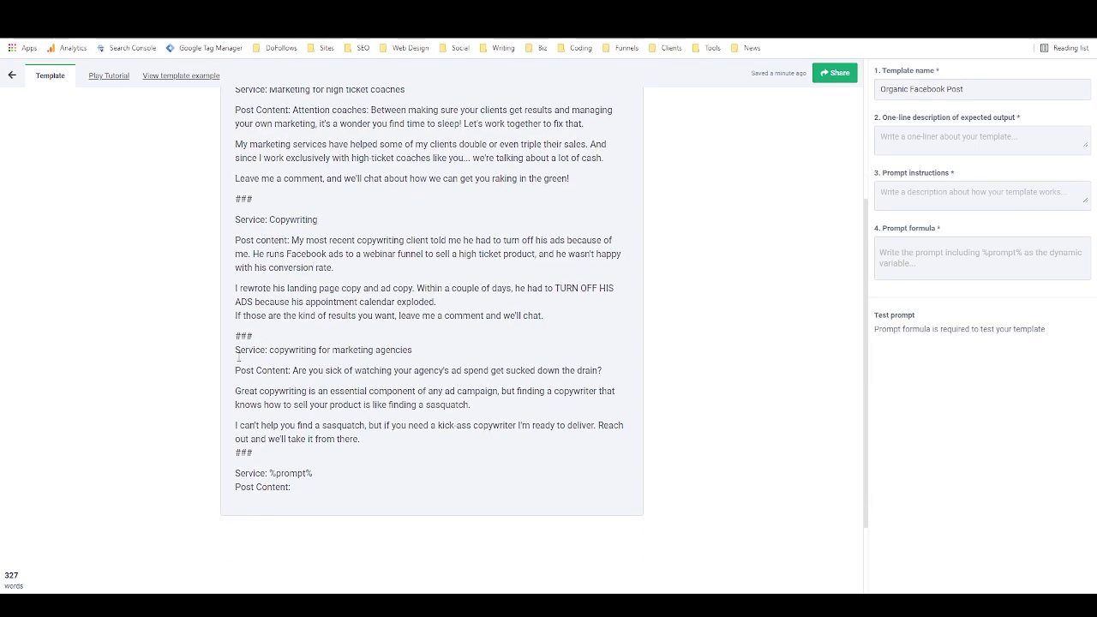
drag(236, 352, 332, 355)
click(387, 390)
scroll(335, 390, up, 1)
drag(253, 312, 229, 317)
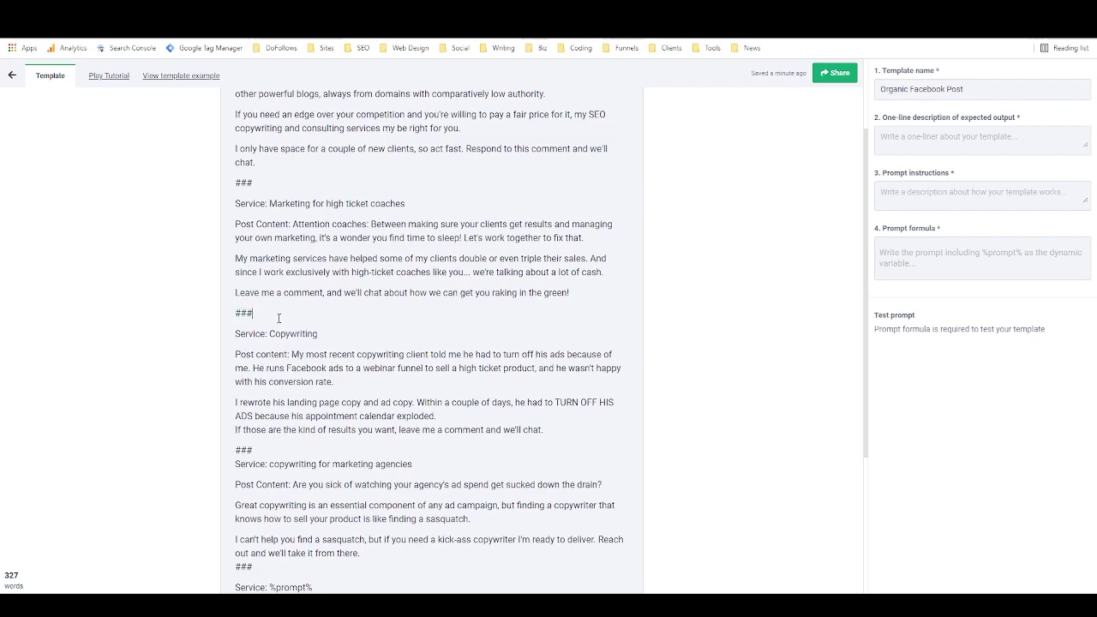
Move the closing "Service: %prompt%" and "Post Content:" lines out of the samples and into the prompt formula
scroll(262, 354, down, 2)
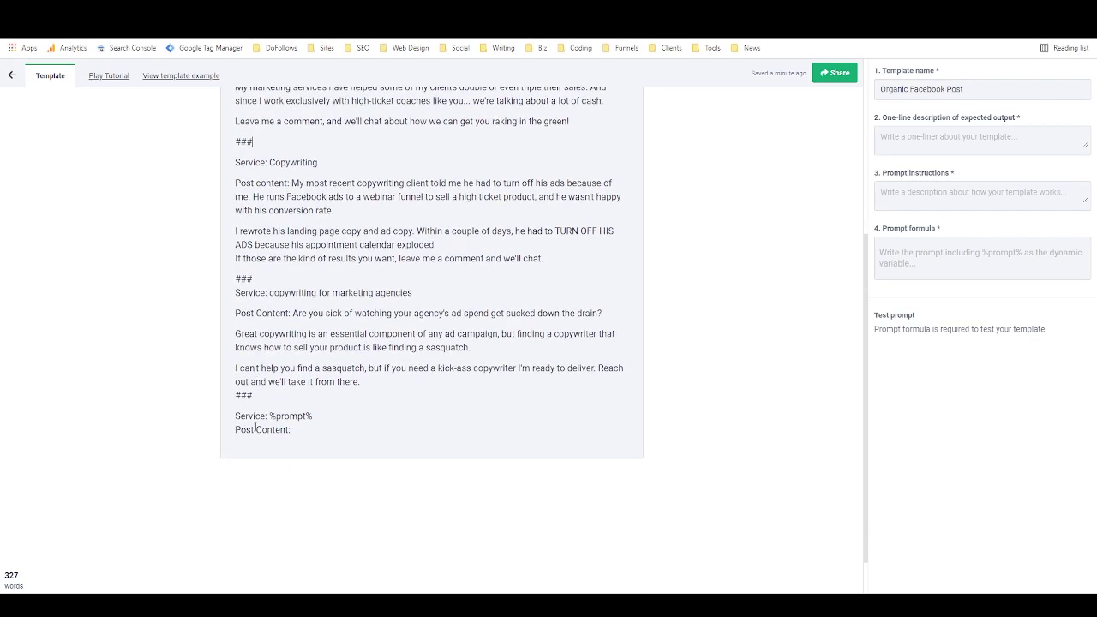
drag(307, 431, 236, 416)
key(ctrl+c)
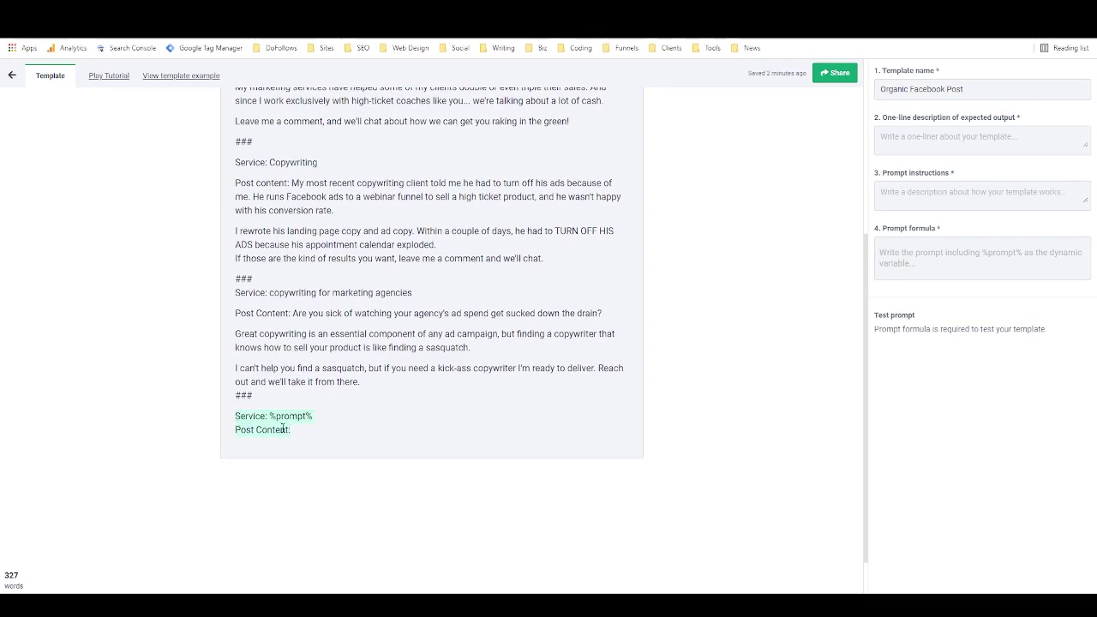
key(BackSpace)
key(BackSpace)
click(898, 249)
key(ctrl+v)
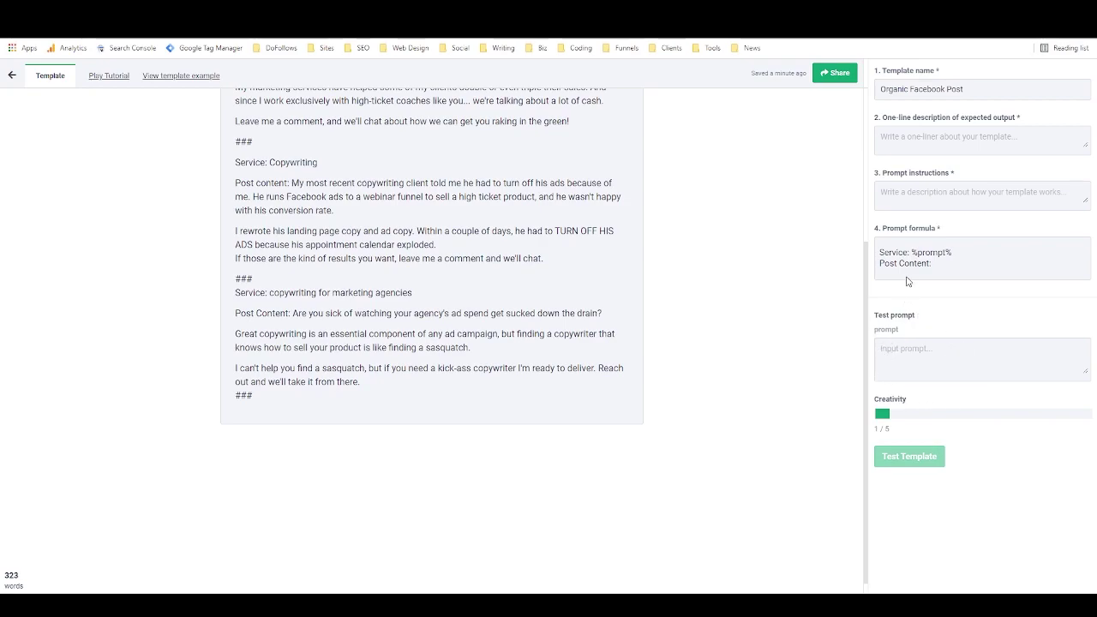
Check the %prompt% variable in the formula and enter "organic facebook post generator" as the one-line description of expected output
drag(910, 253, 951, 253)
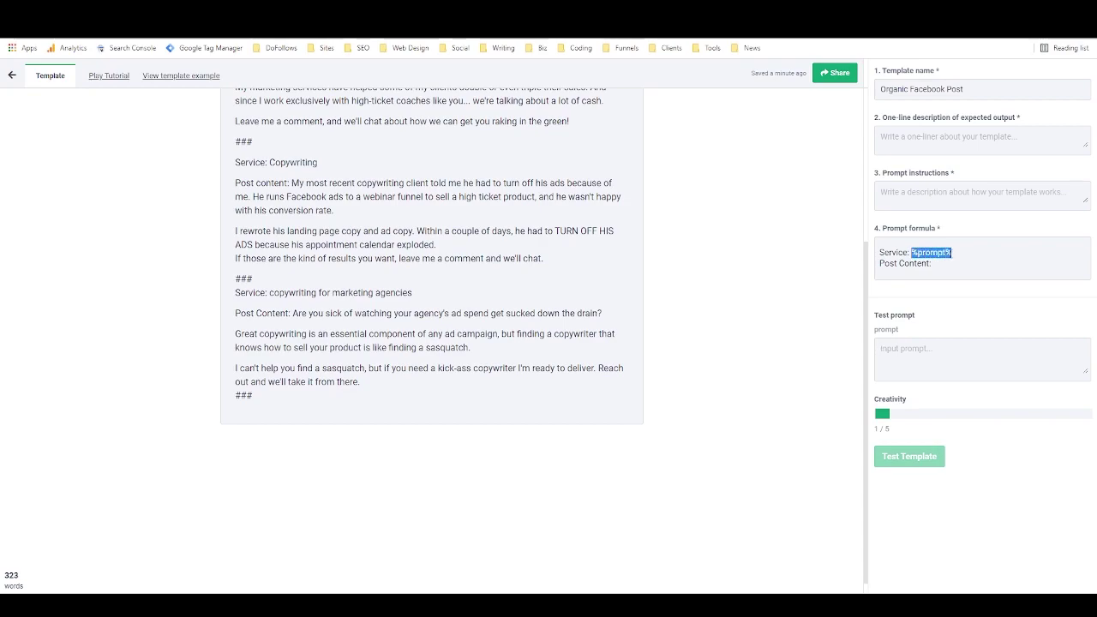
click(956, 259)
text(organic facebook post generator)
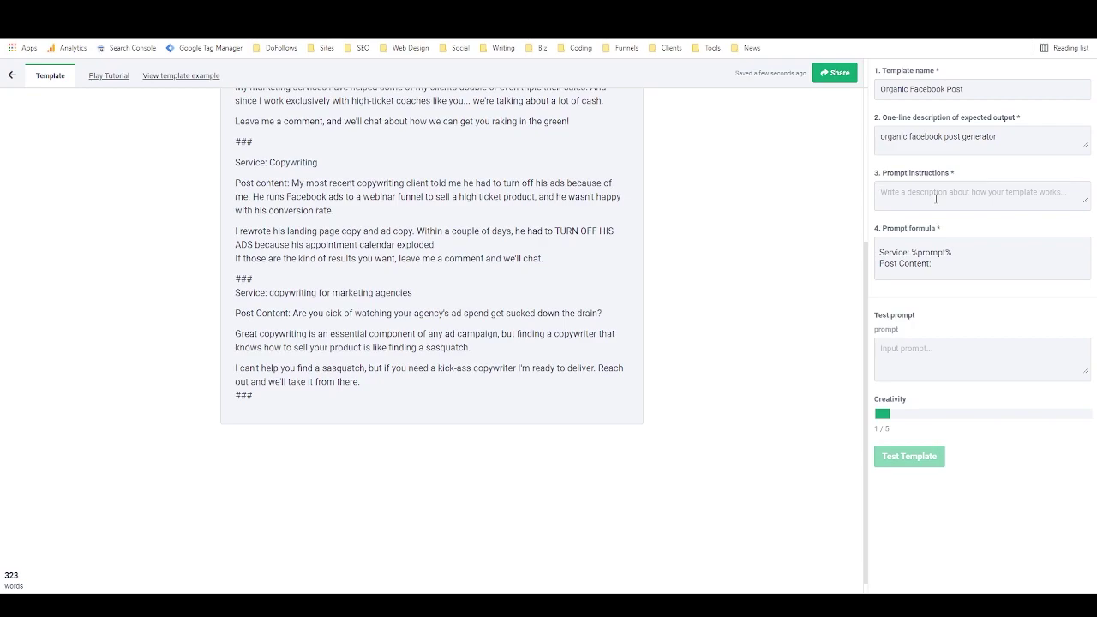
Write the prompt instructions as "Input the service you wish to market"
text(Input)
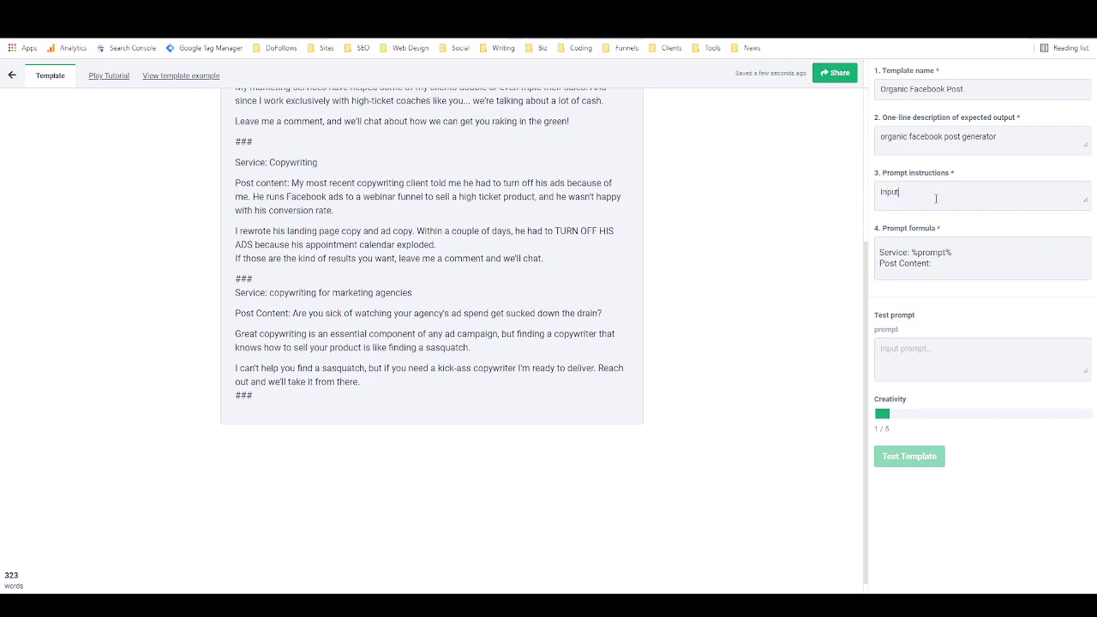
text( the service your)
key(BackSpace)
key(BackSpace)
key(BackSpace)
key(BackSpace)
key(BackSpace)
key(BackSpace)
key(BackSpace)
key(BackSpace)
key(BackSpace)
text(wish to market)
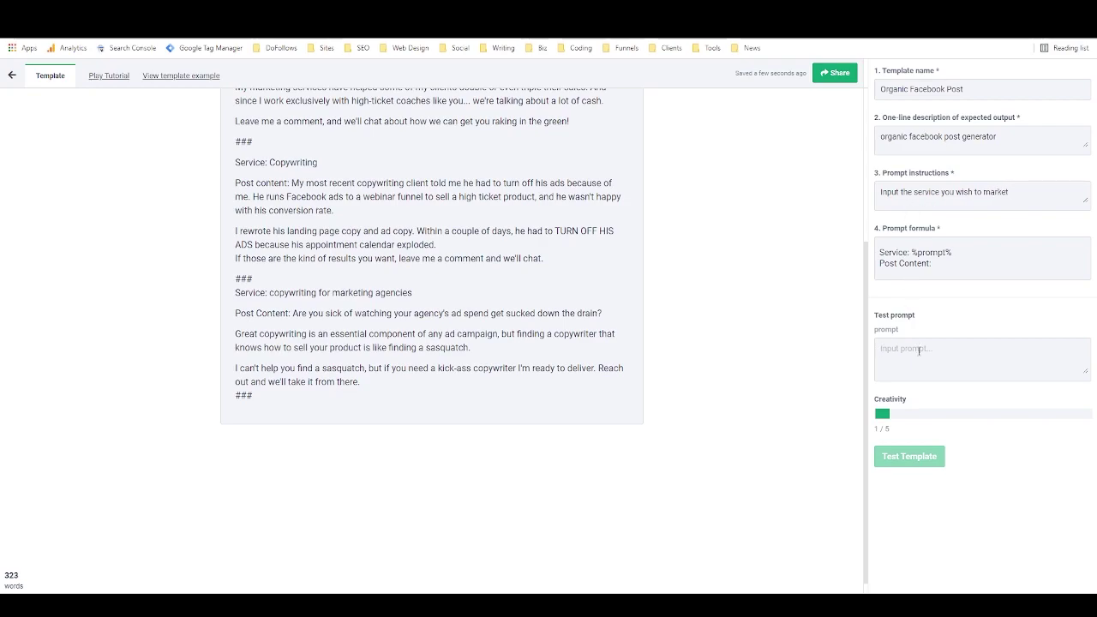
Test the template with the prompt "web design" at creativity 1 / 5, and return to the settings
text(web design)
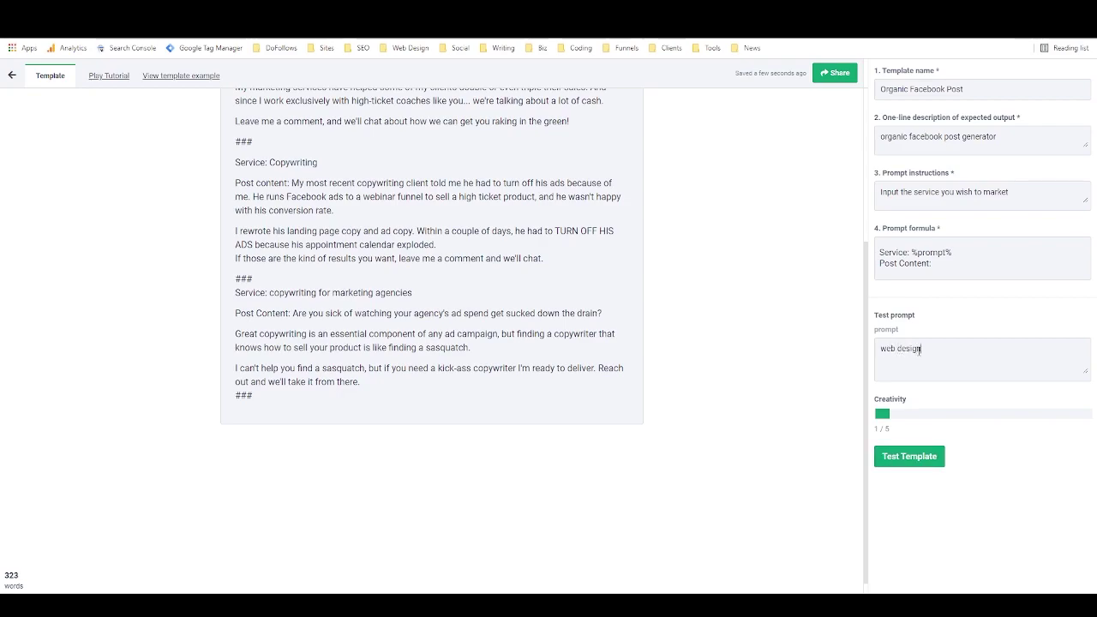
mouse_move(882, 416)
mouse_down()
mouse_move(917, 420)
mouse_move(891, 420)
mouse_up()
click(908, 457)
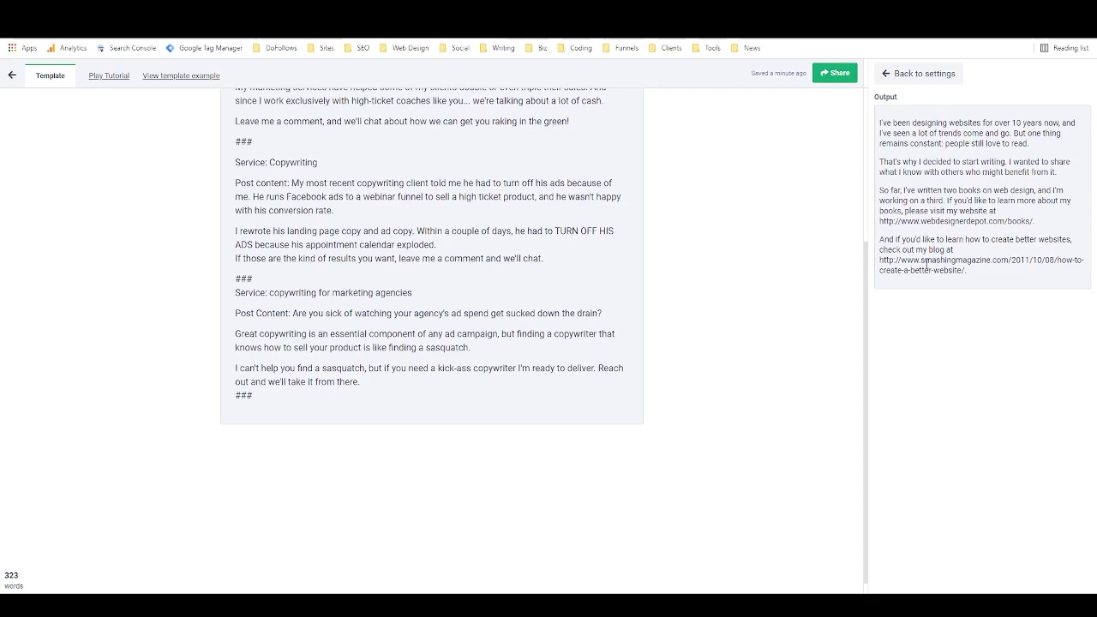
click(886, 74)
Replace the test prompt with "shoe shining", run the template test twice, and return to the settings
drag(938, 360, 880, 349)
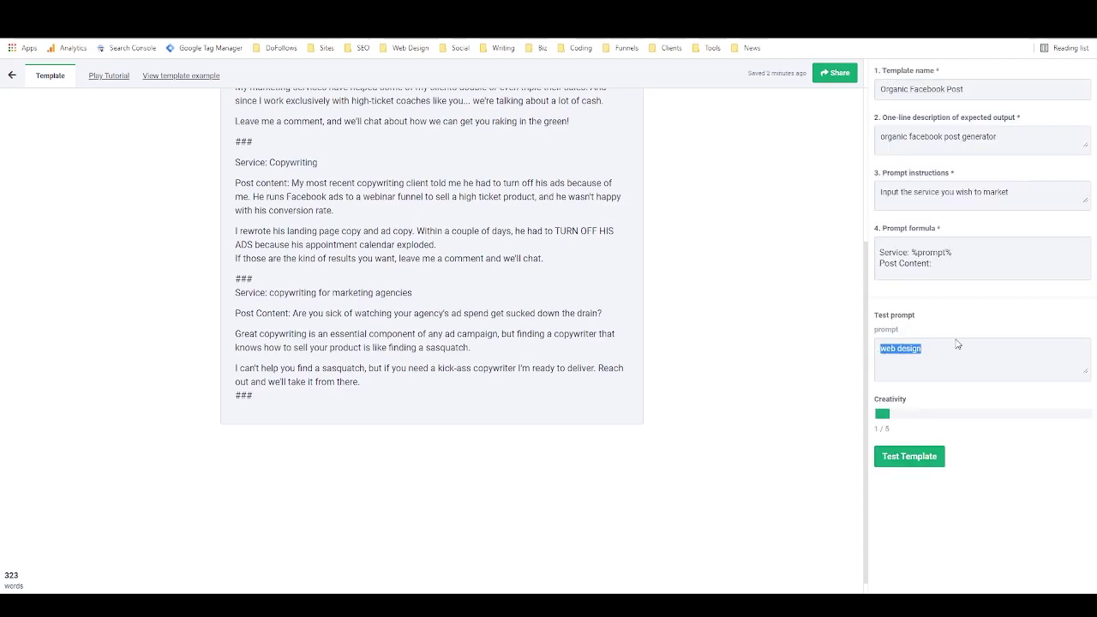
text(shoe shining)
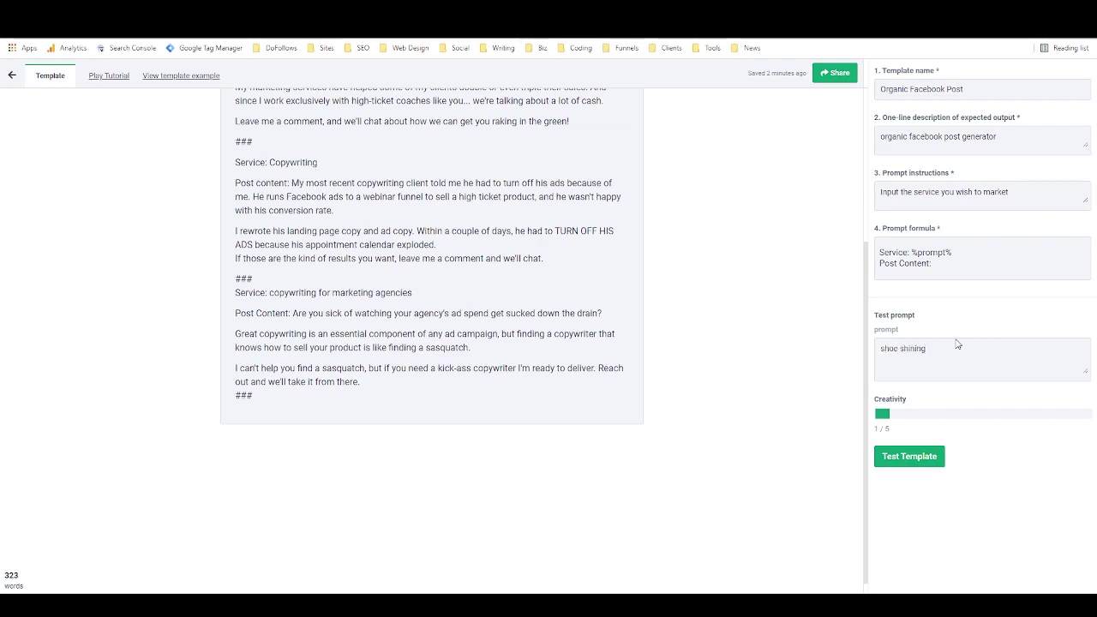
click(910, 455)
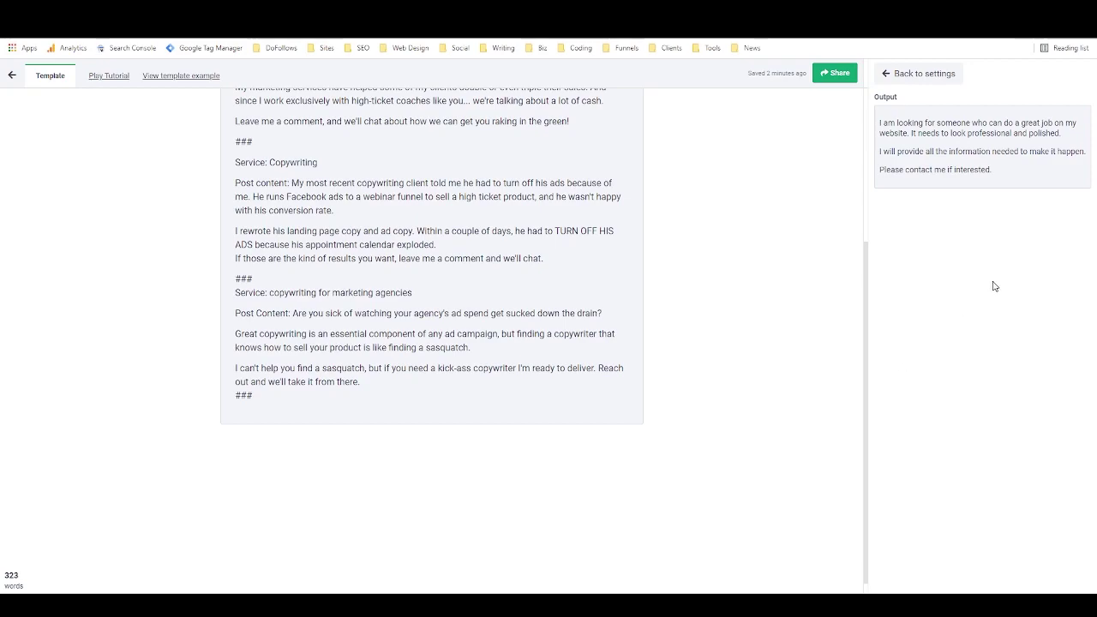
click(889, 75)
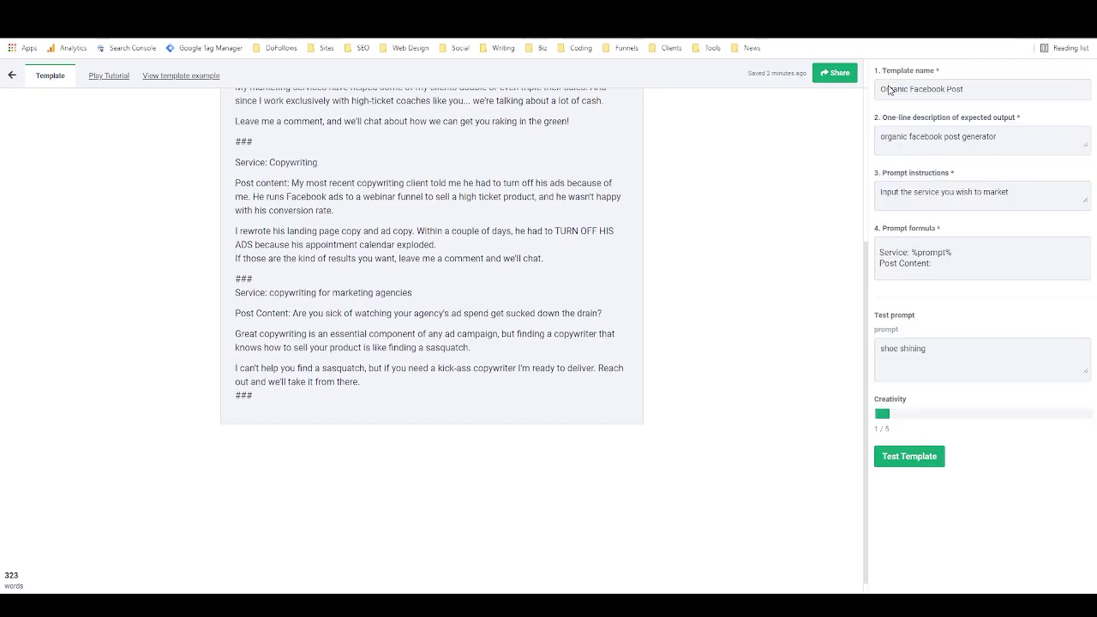
click(919, 463)
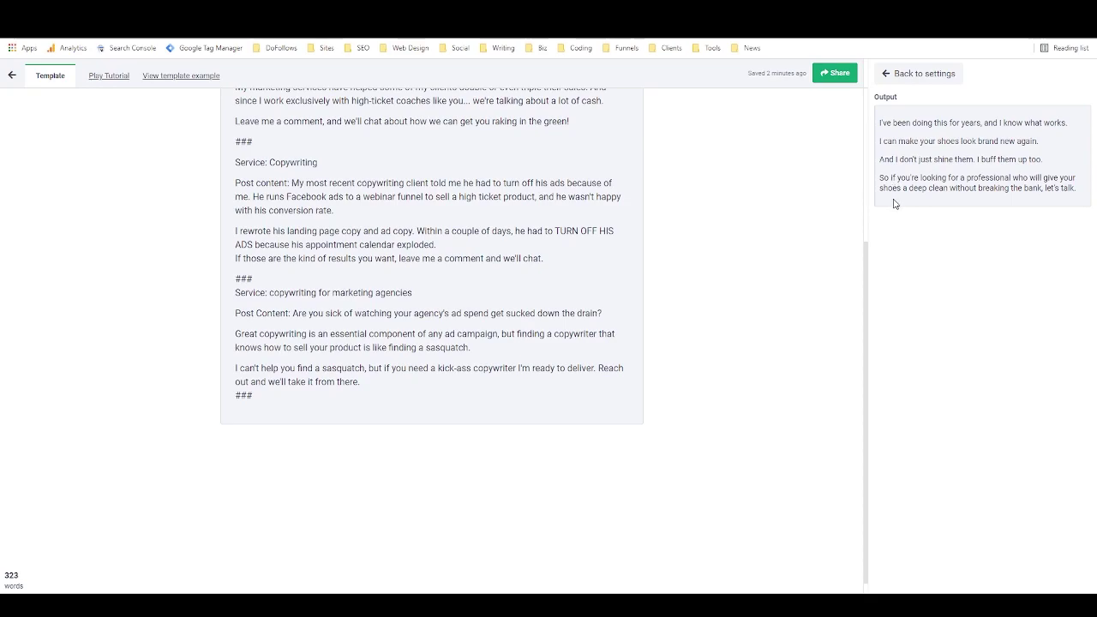
click(886, 75)
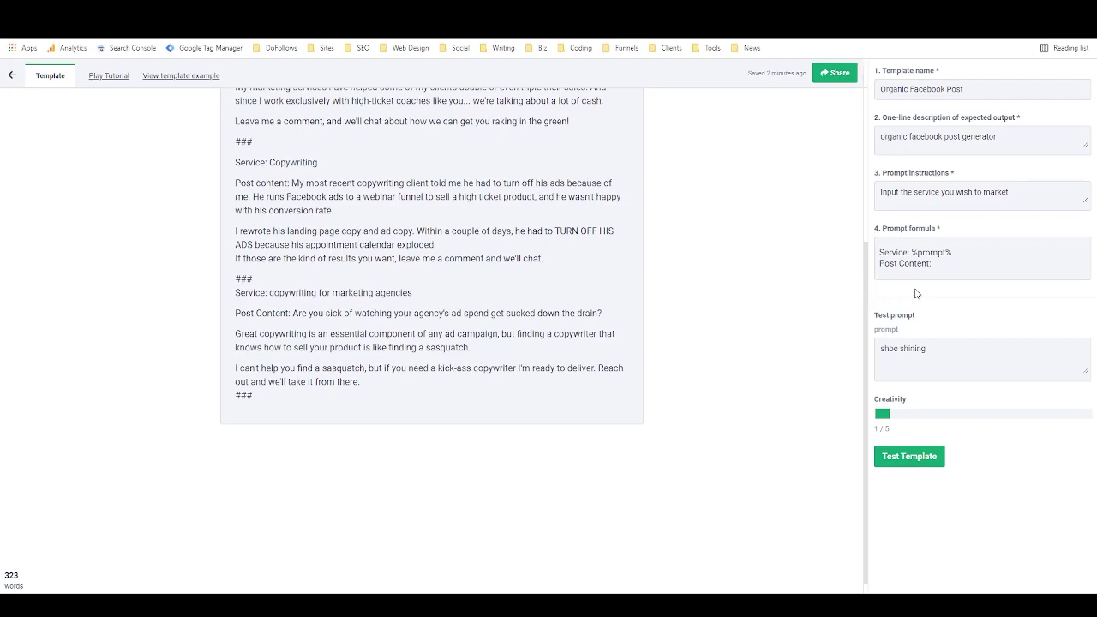
Return to the templates list and show only the AI templates
click(14, 77)
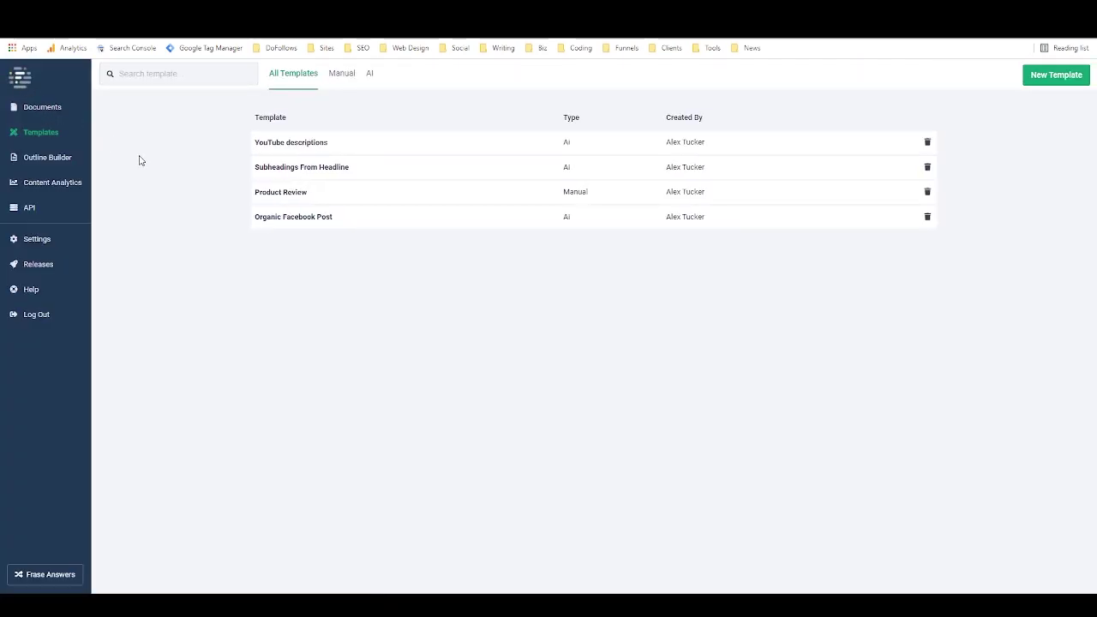
click(369, 73)
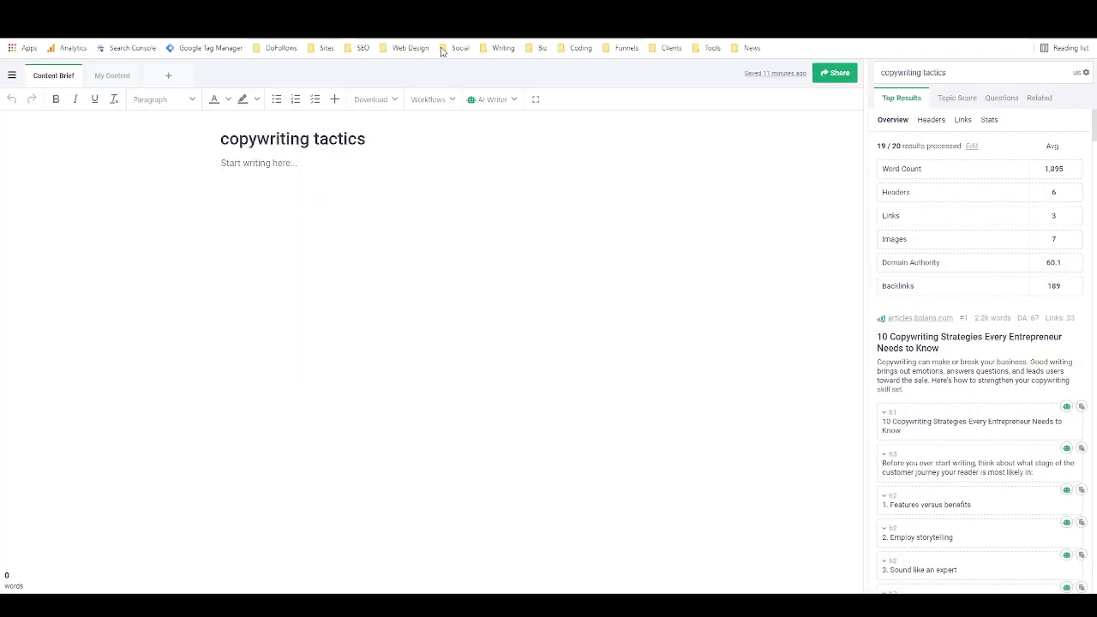
Run the Organic Facebook Post AI template in the "copywriting tactics" document with the prompt "professional clown services"
click(494, 100)
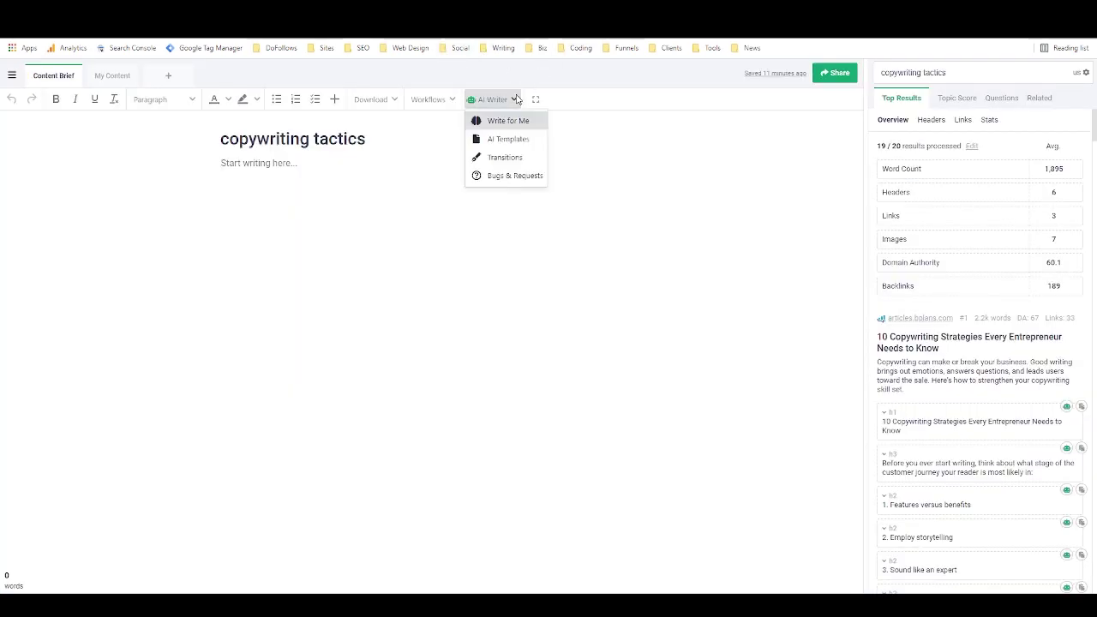
click(507, 140)
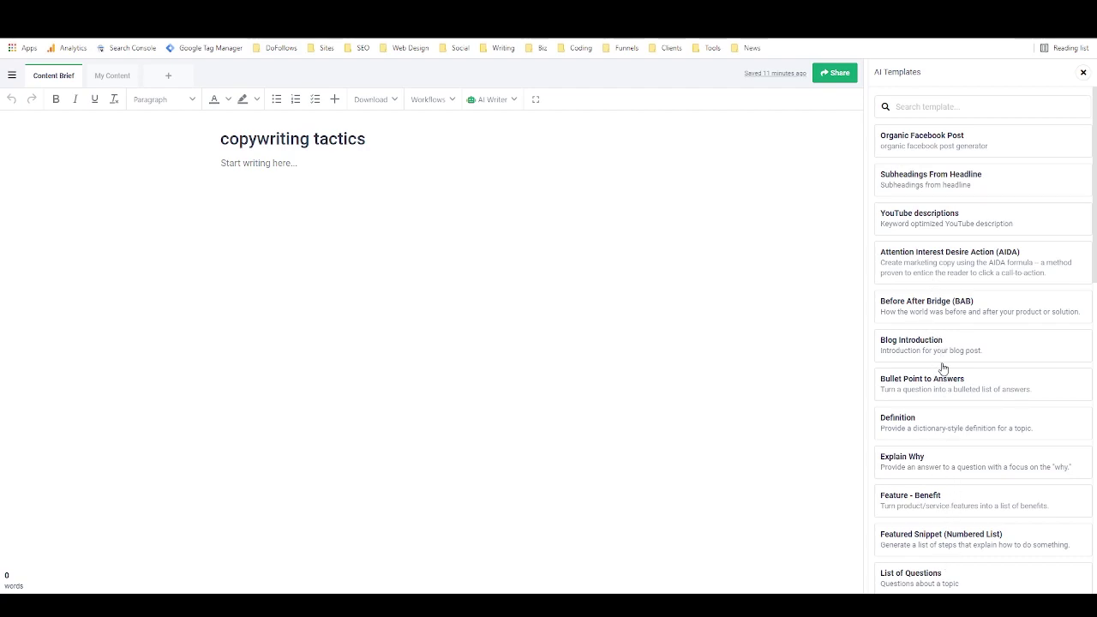
click(892, 151)
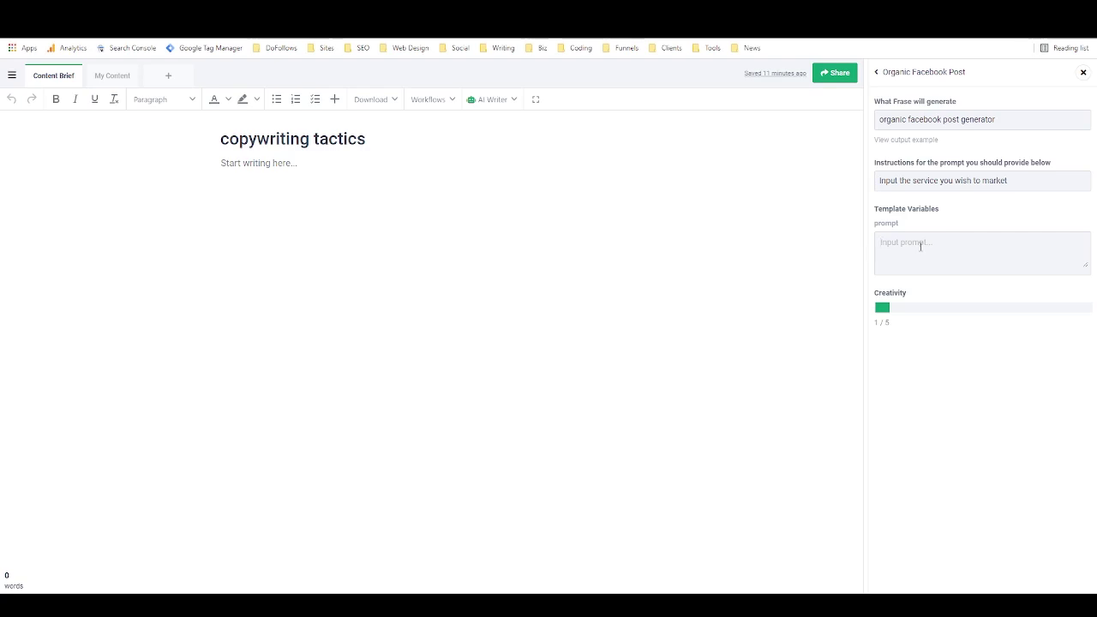
text(professional clown services)
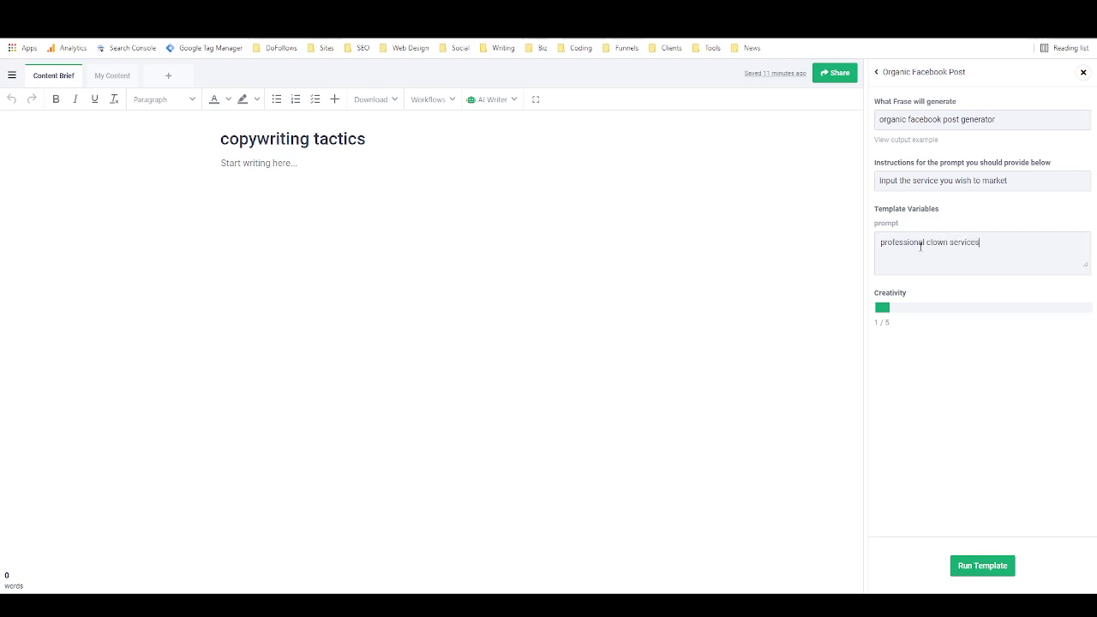
click(979, 565)
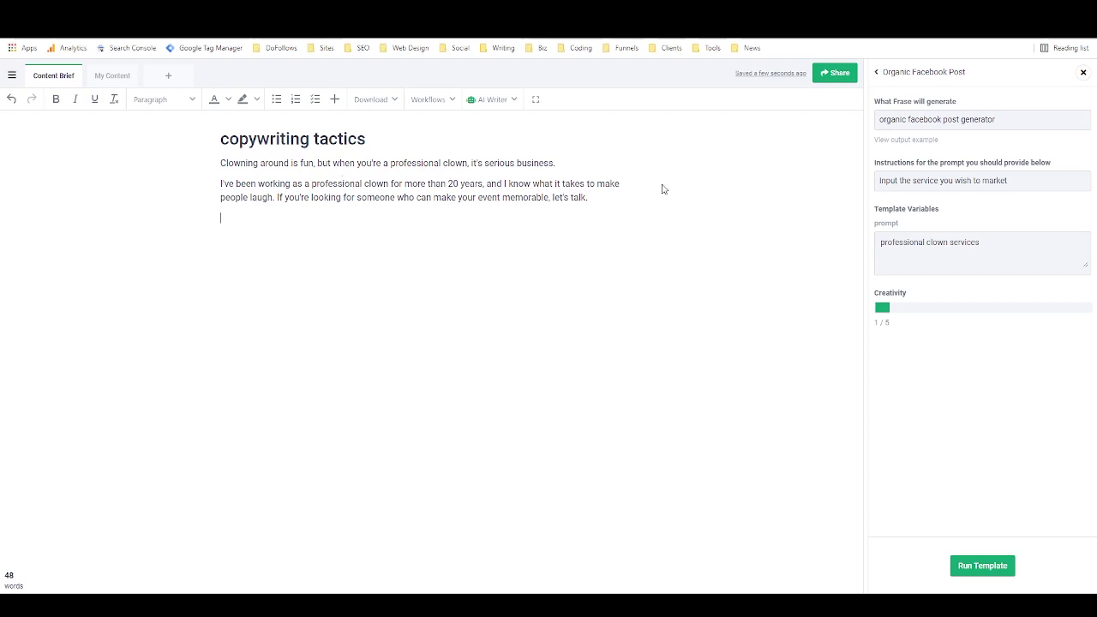
Delete the generated clown services post from the document and go back through the list of AI templates
drag(588, 198, 501, 197)
click(327, 174)
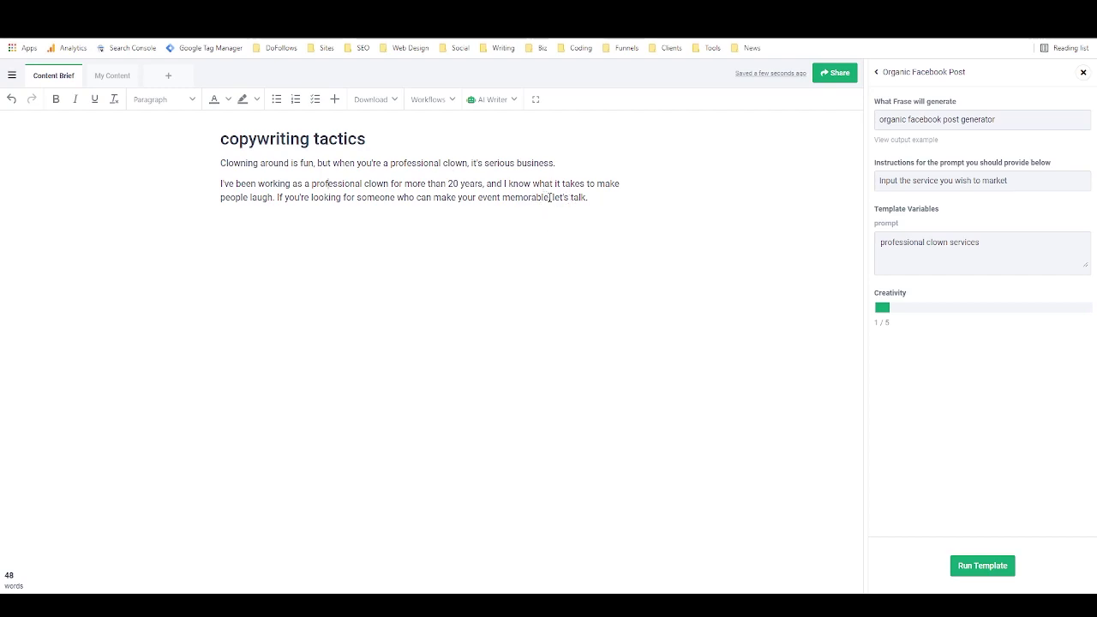
drag(621, 198, 197, 164)
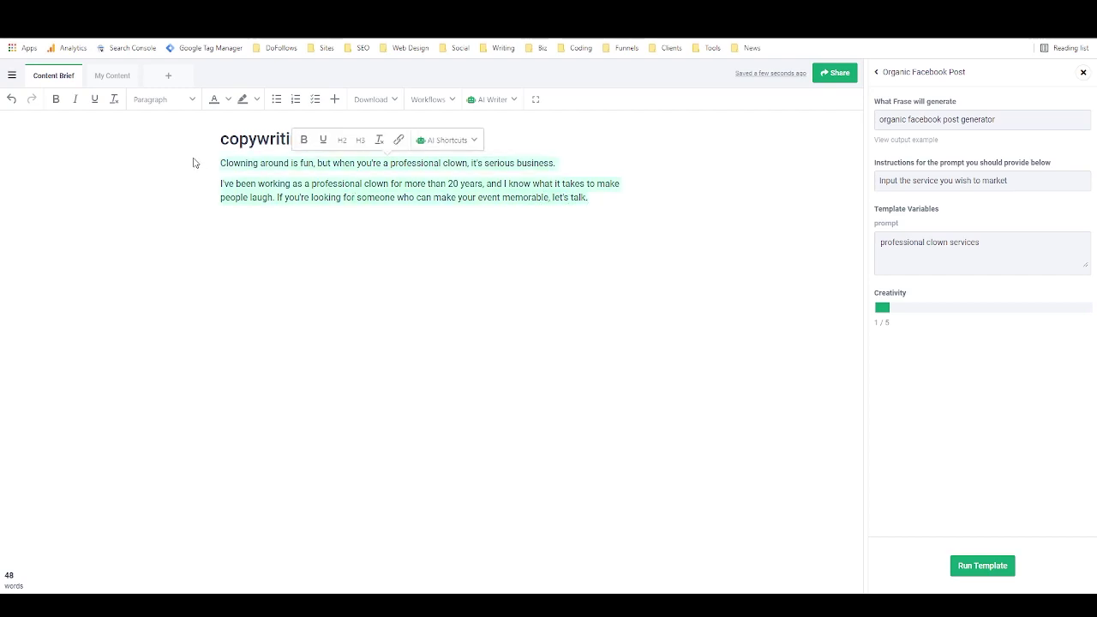
key(BackSpace)
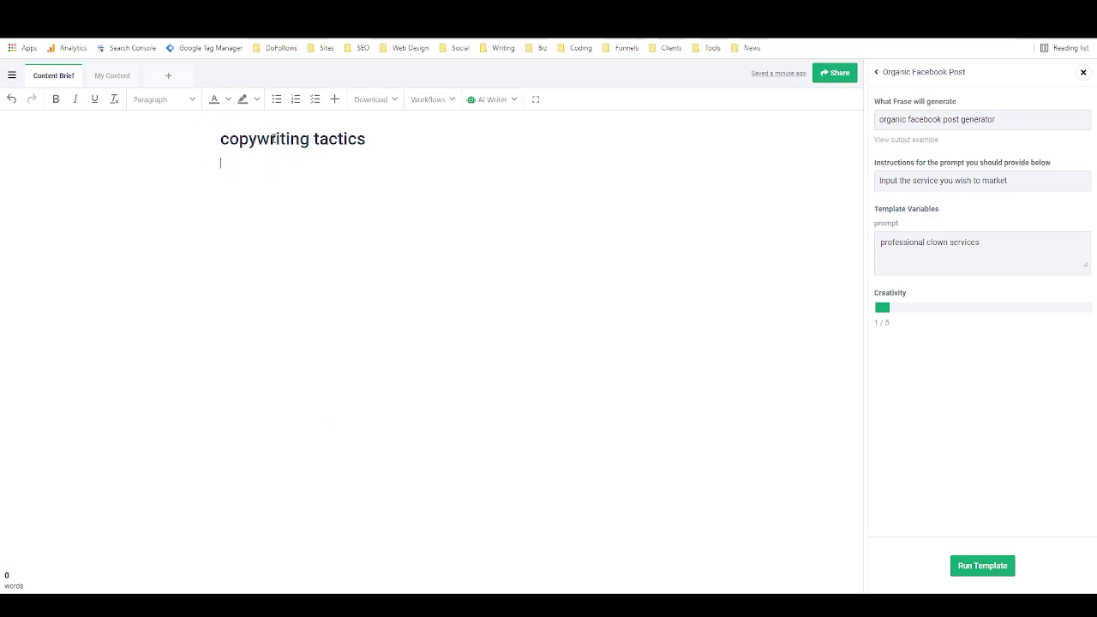
click(876, 72)
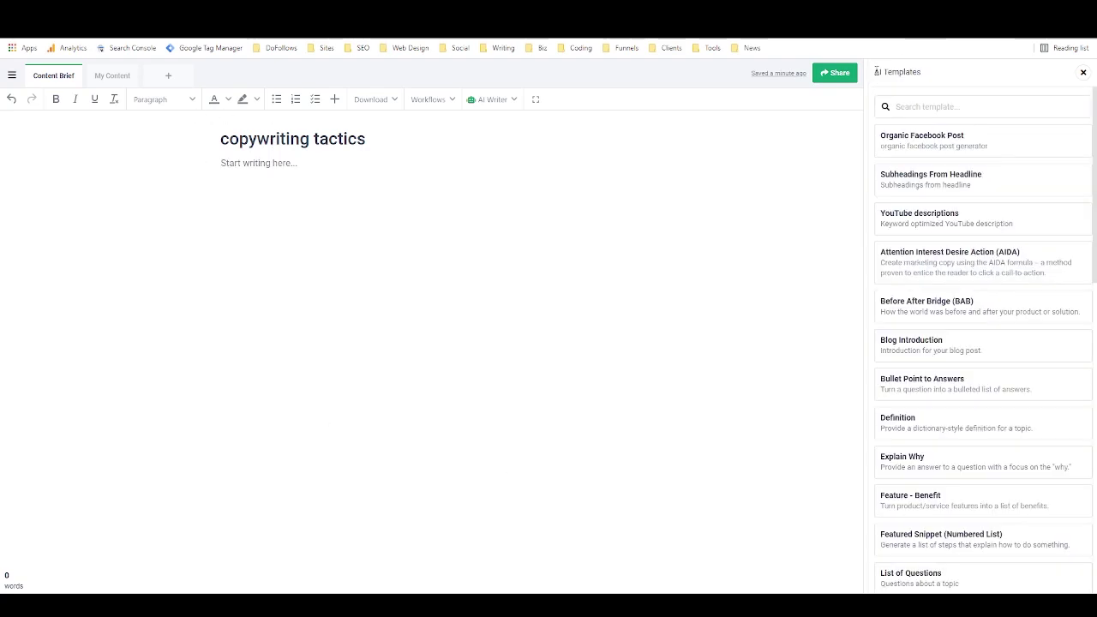
scroll(932, 237, down, 5)
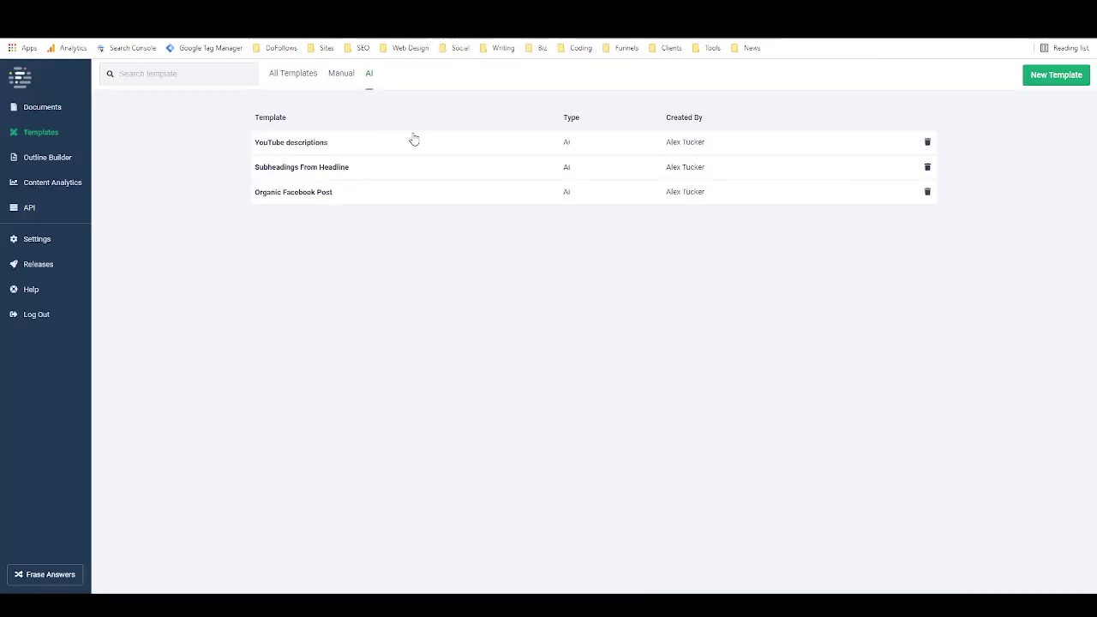
Create a new manual template titled "information article"
click(1052, 75)
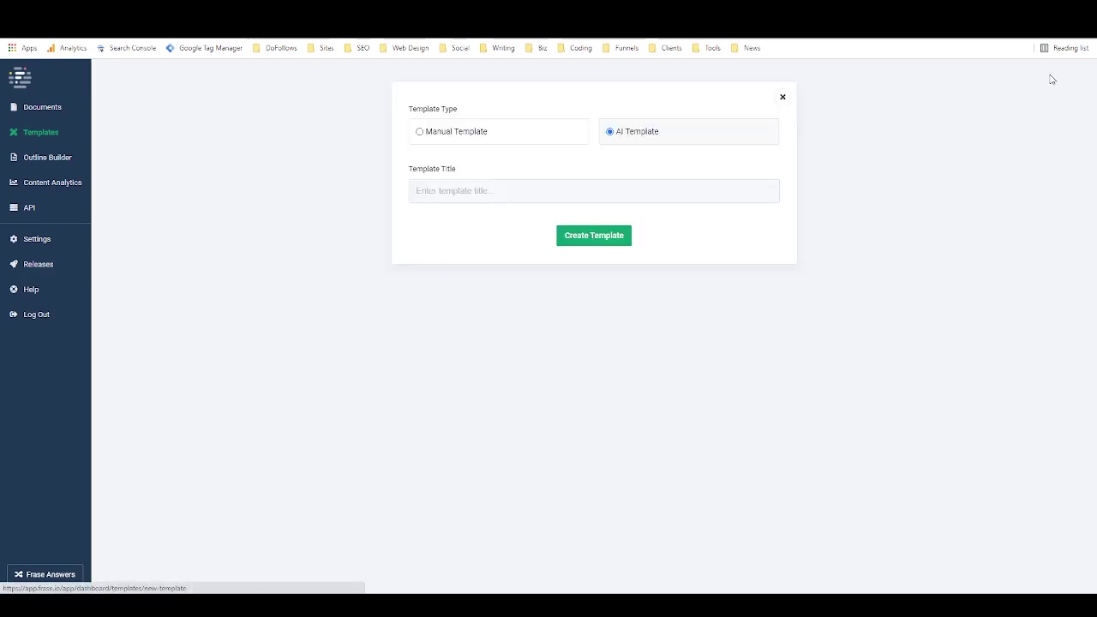
click(419, 132)
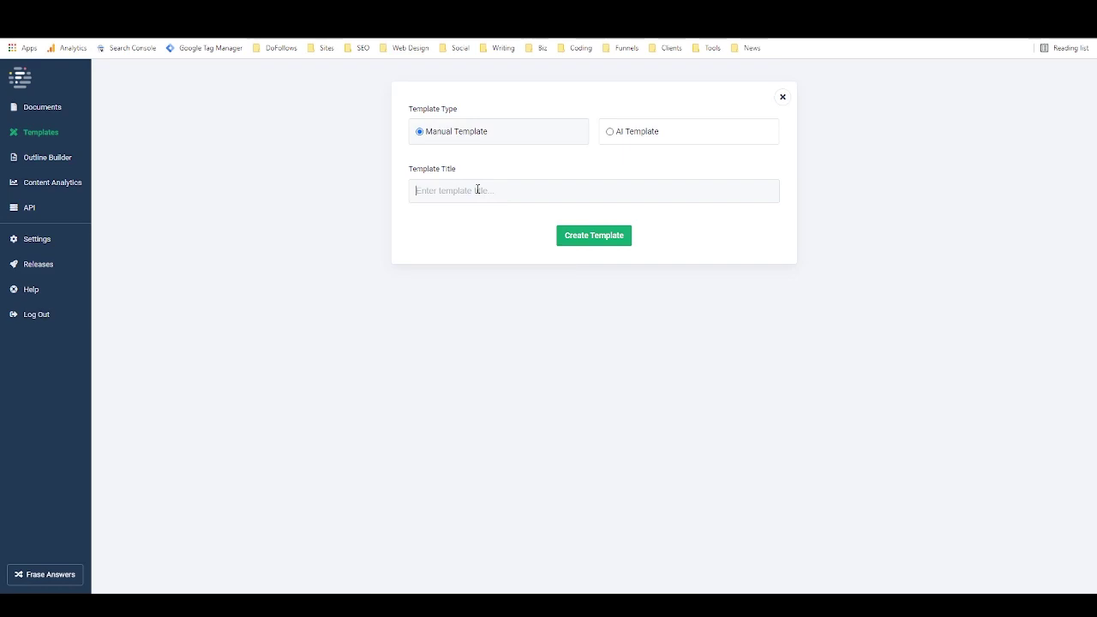
text(information article)
click(602, 243)
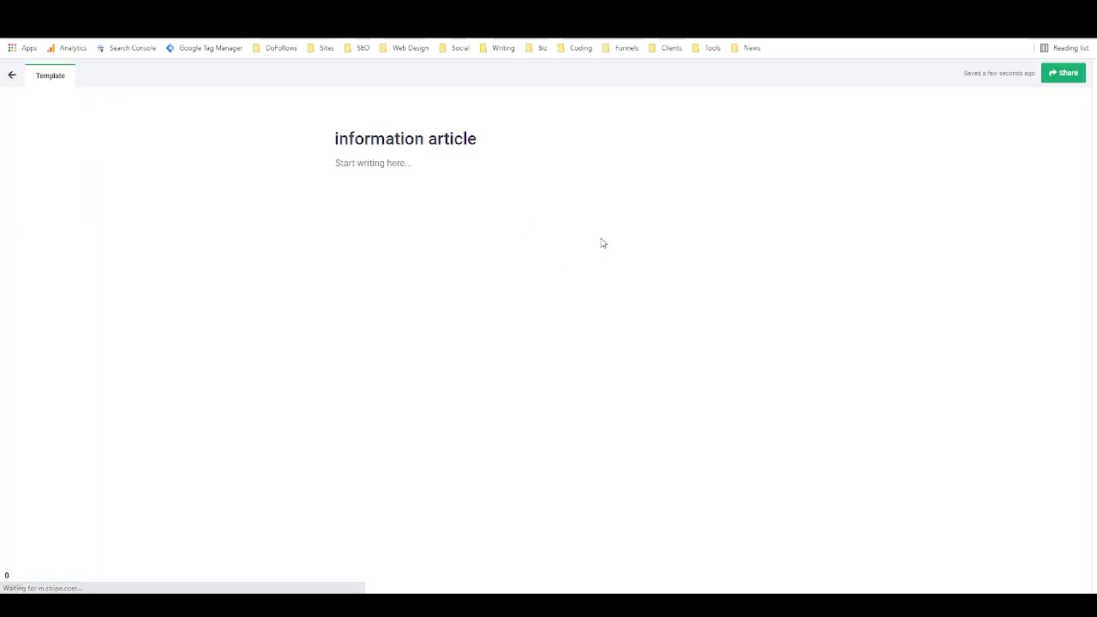
Enter "template here" as the body of the information article template and leave the template editor
click(349, 167)
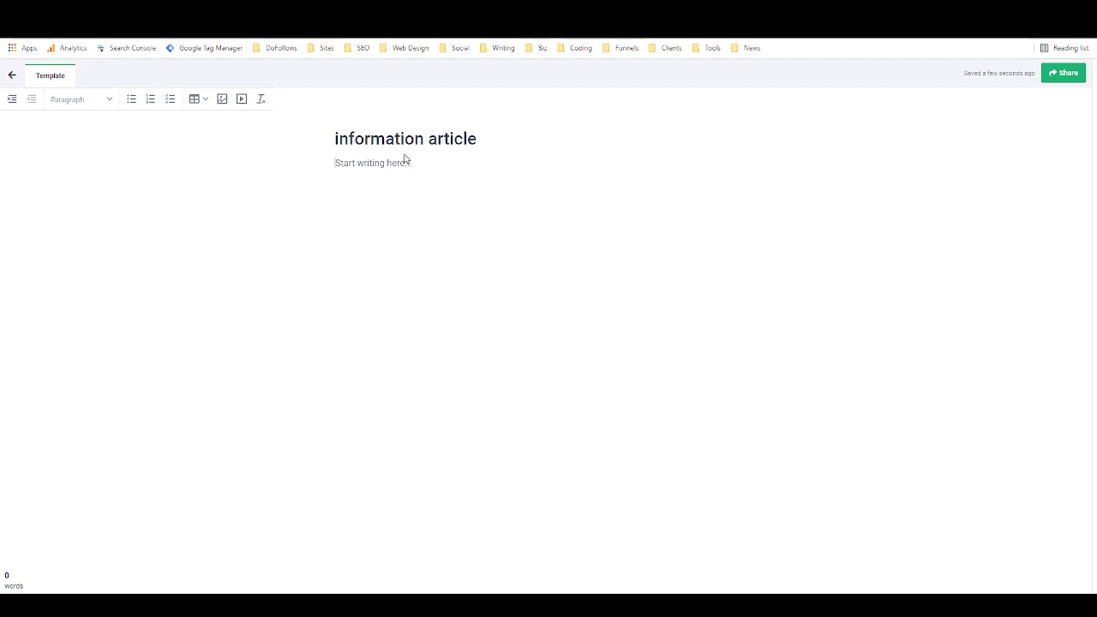
text(template here)
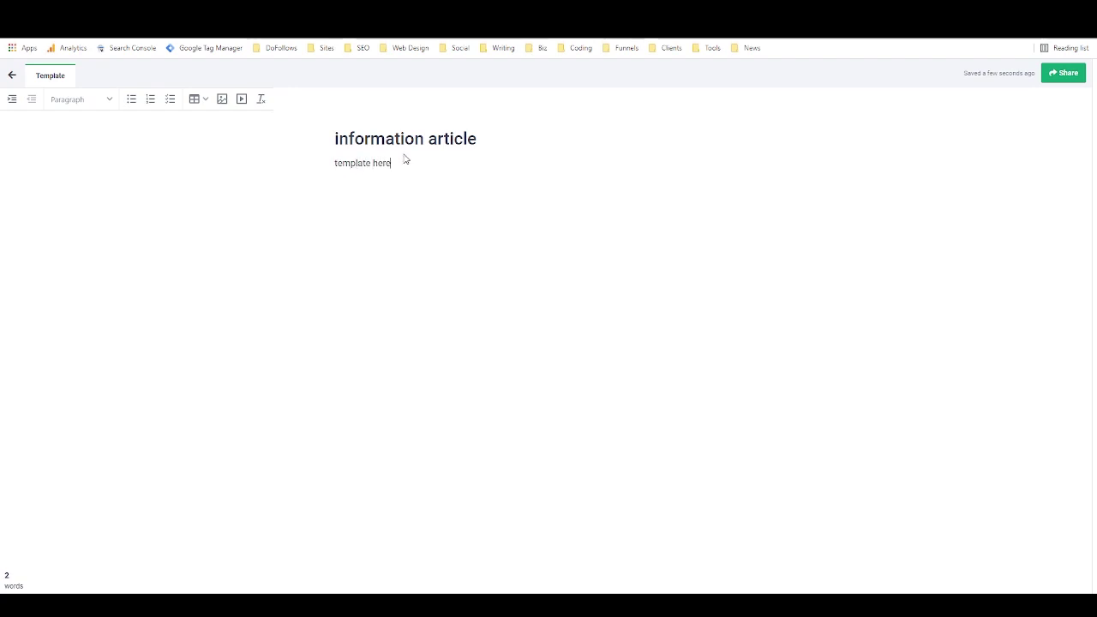
click(12, 78)
Import the "information article" template into the "copywriting tactics" document's content brief
click(40, 107)
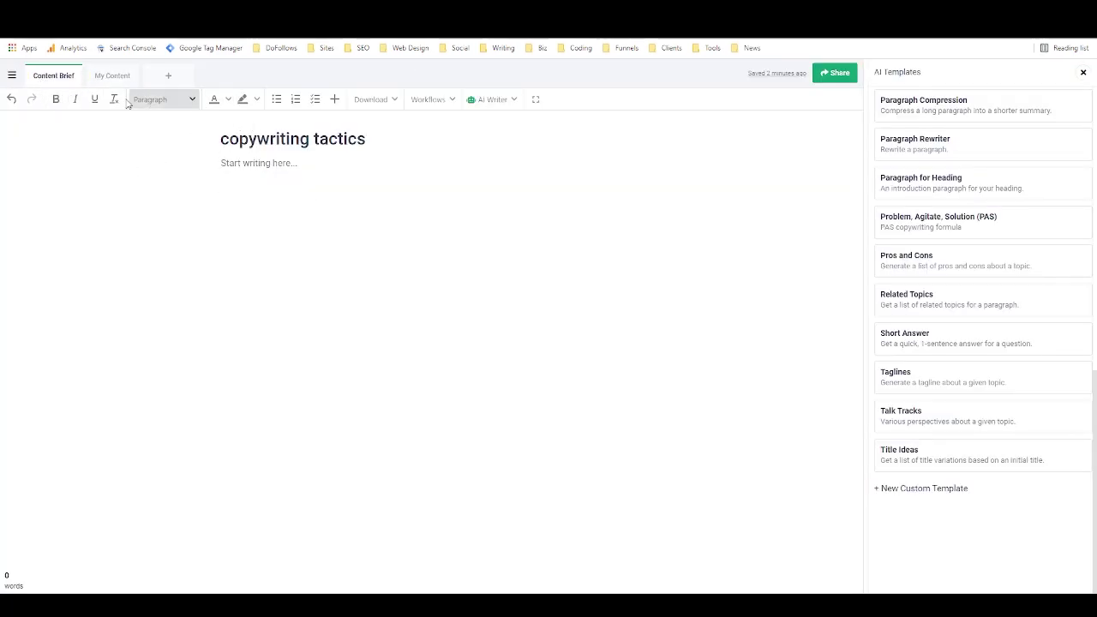
click(428, 99)
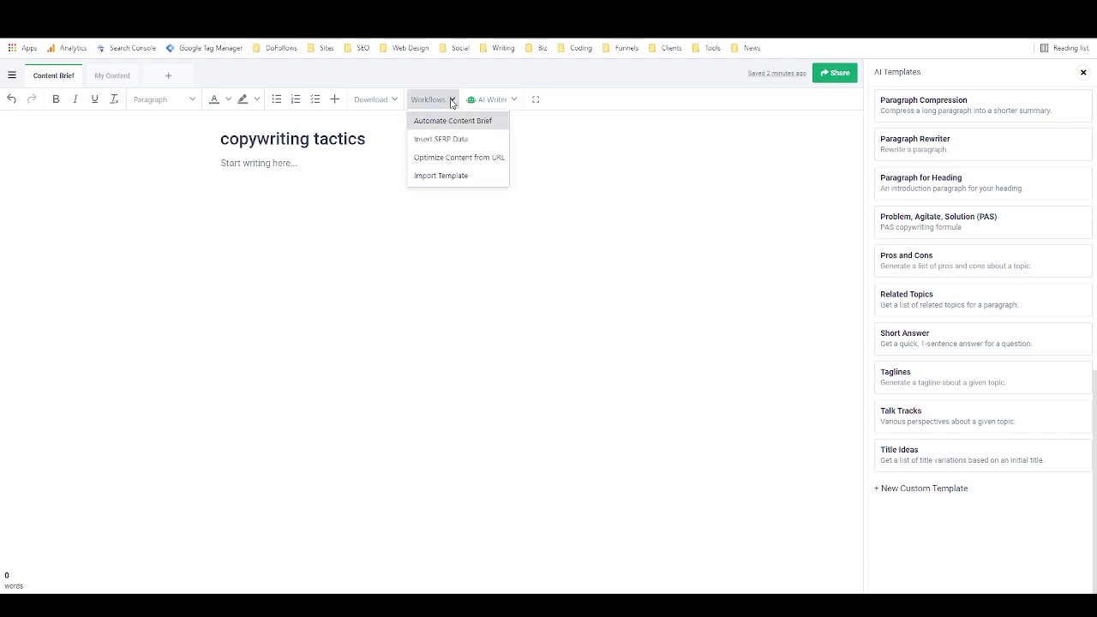
click(432, 176)
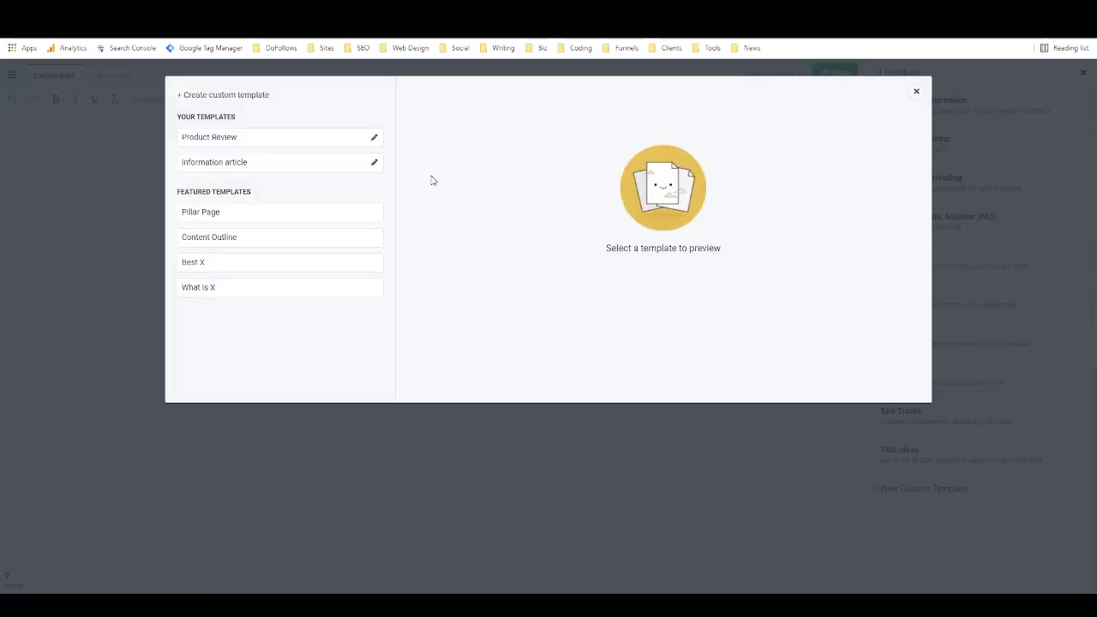
click(222, 168)
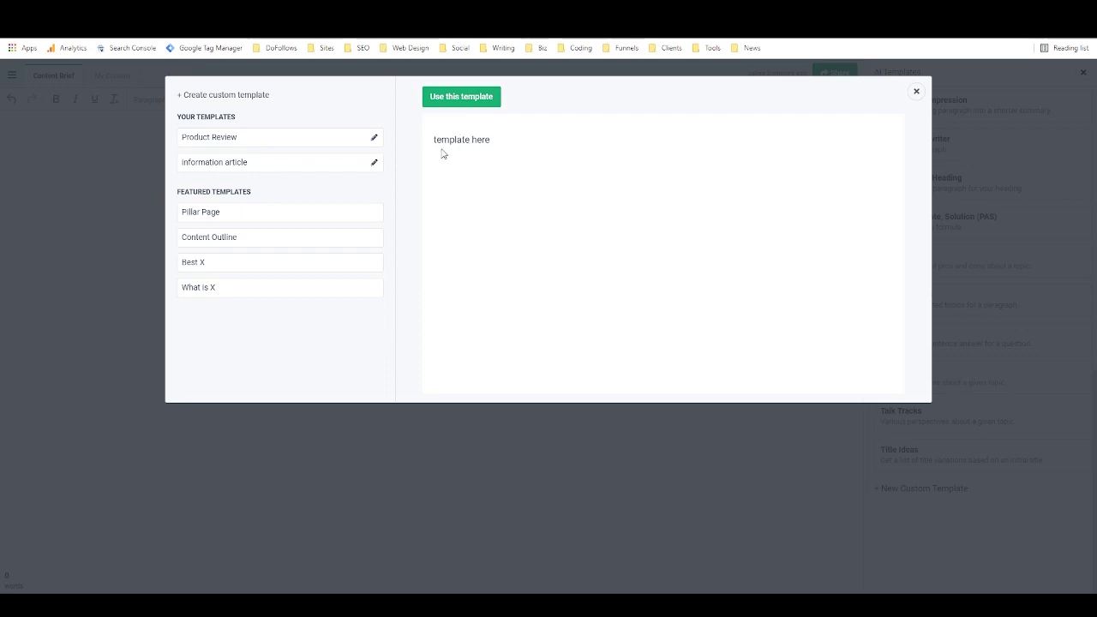
click(460, 102)
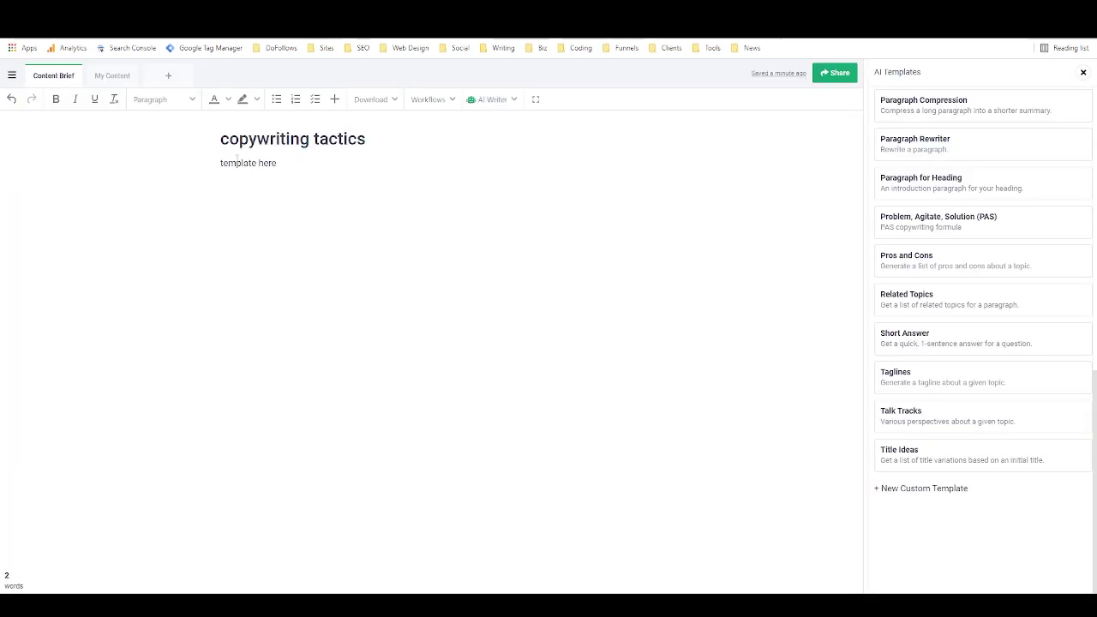